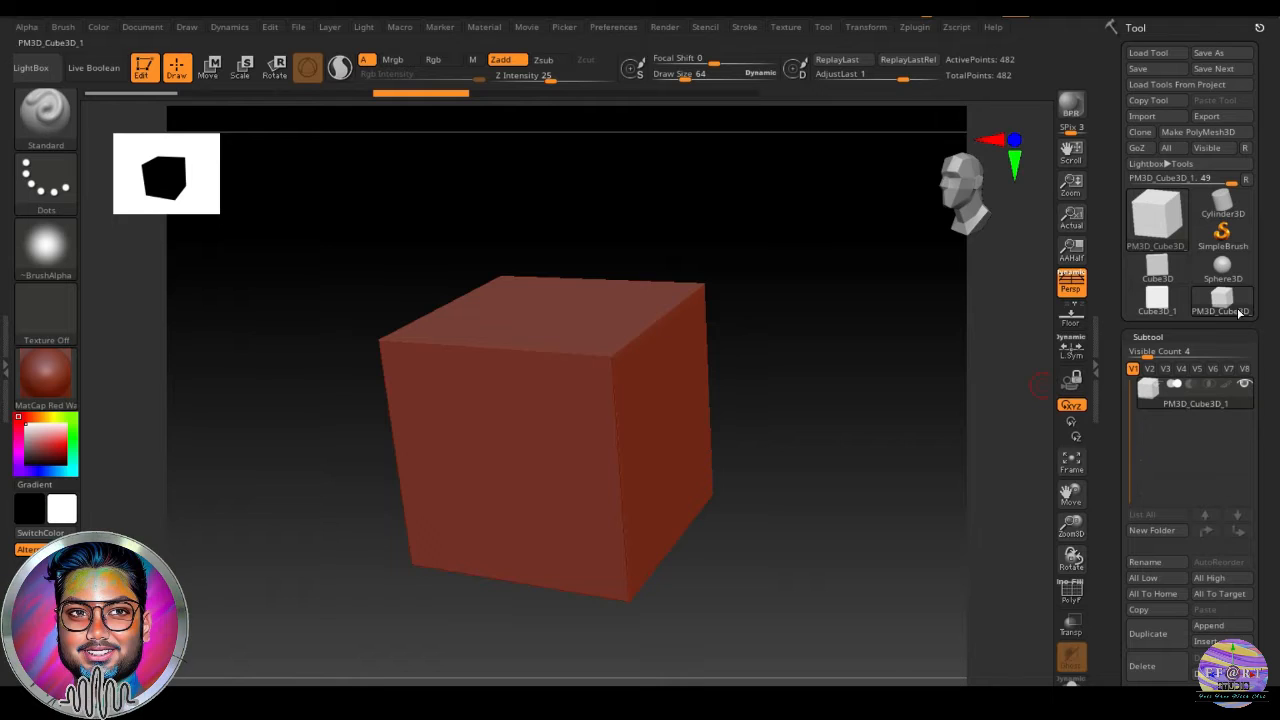
# Compare the Sphere3D and PM3D_Cube3D_1 tools by switching between them, finishing on the cube.
pyautogui.moveTo(1224, 268)
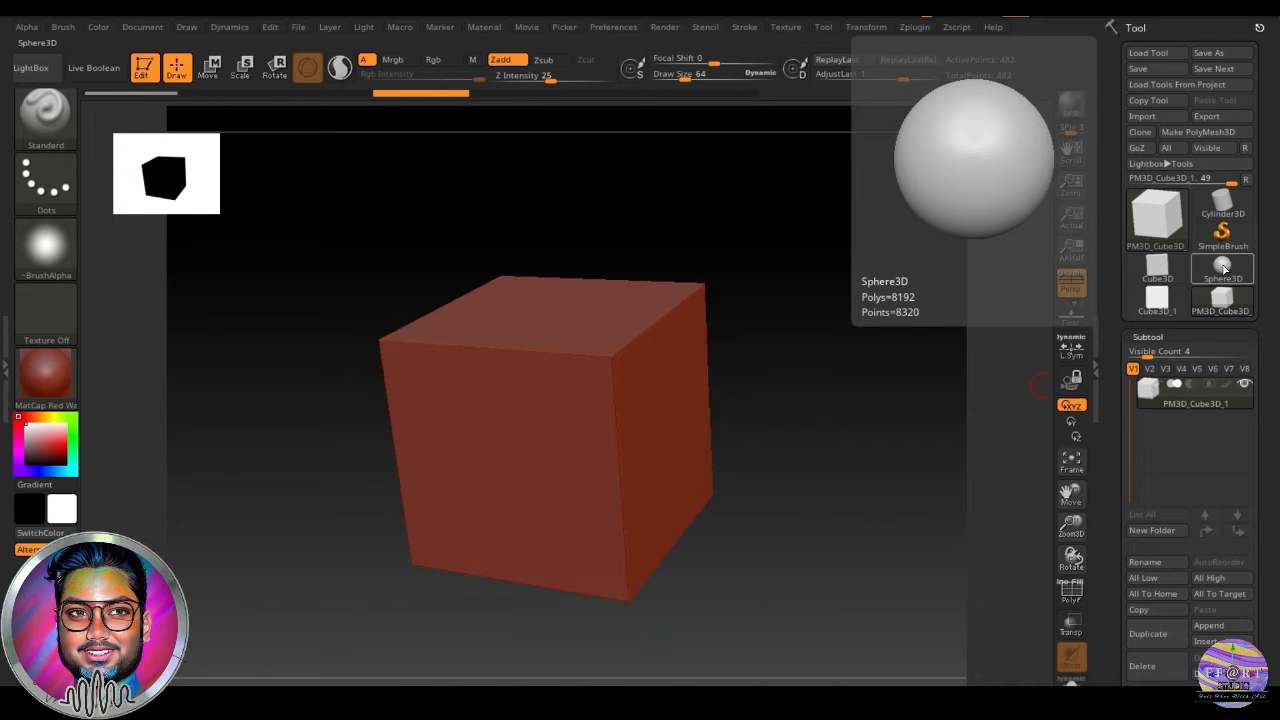
pyautogui.moveTo(1238, 399)
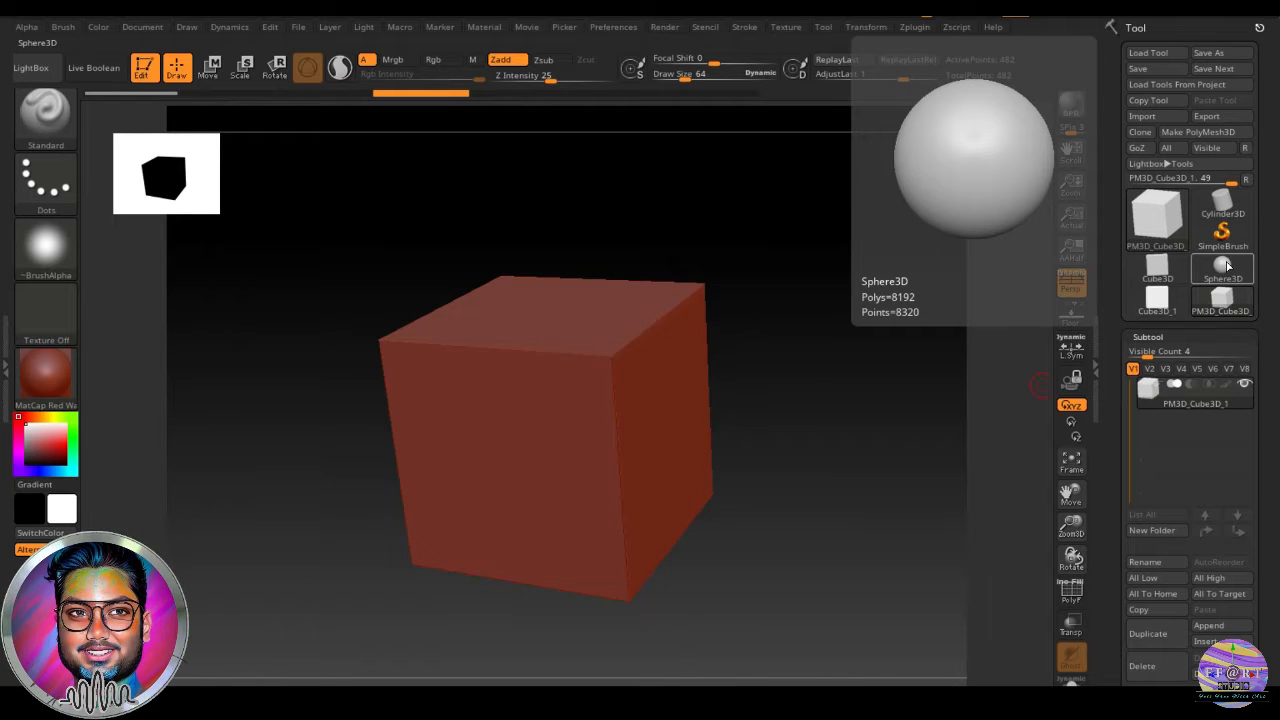
pyautogui.click(1225, 266)
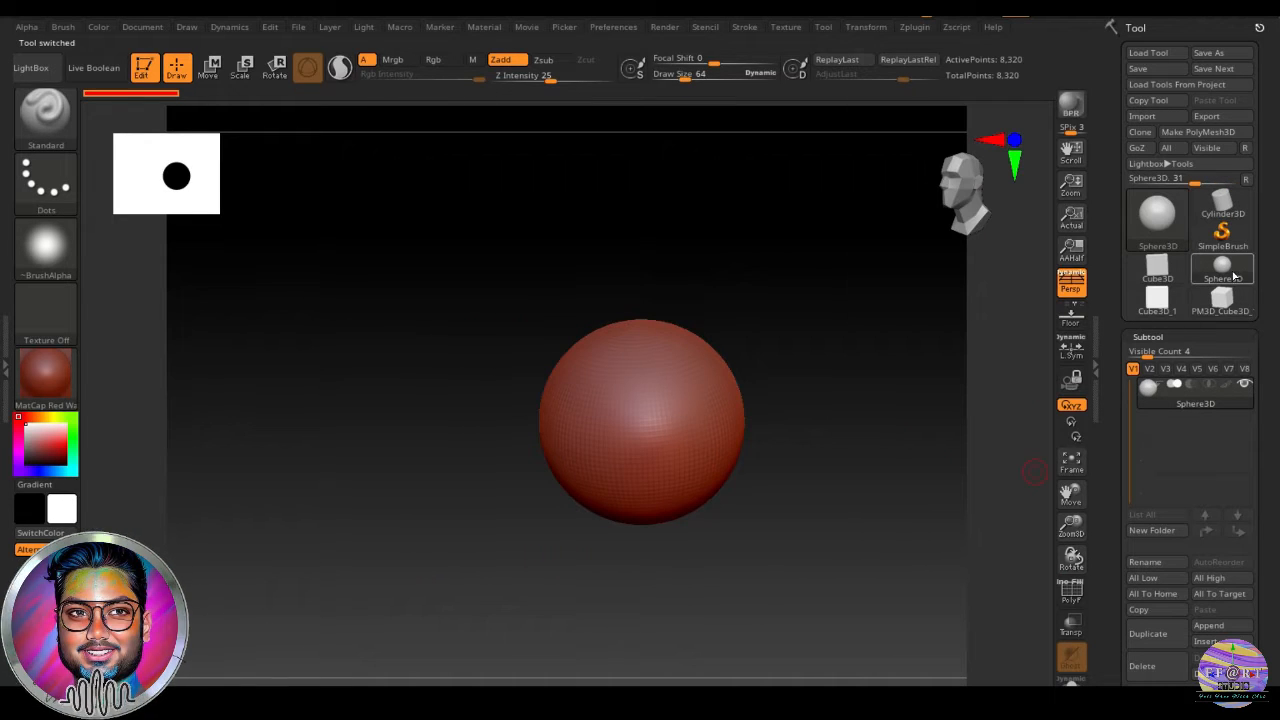
pyautogui.moveTo(1226, 276)
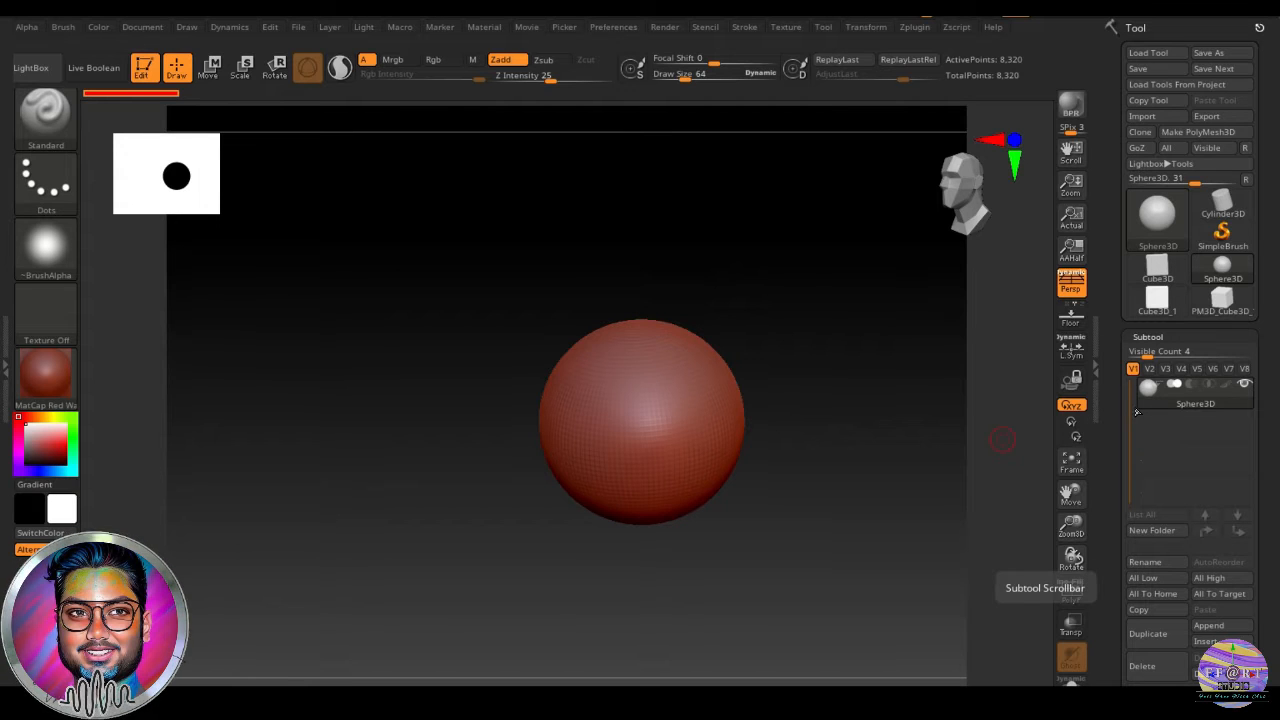
pyautogui.moveTo(1224, 312)
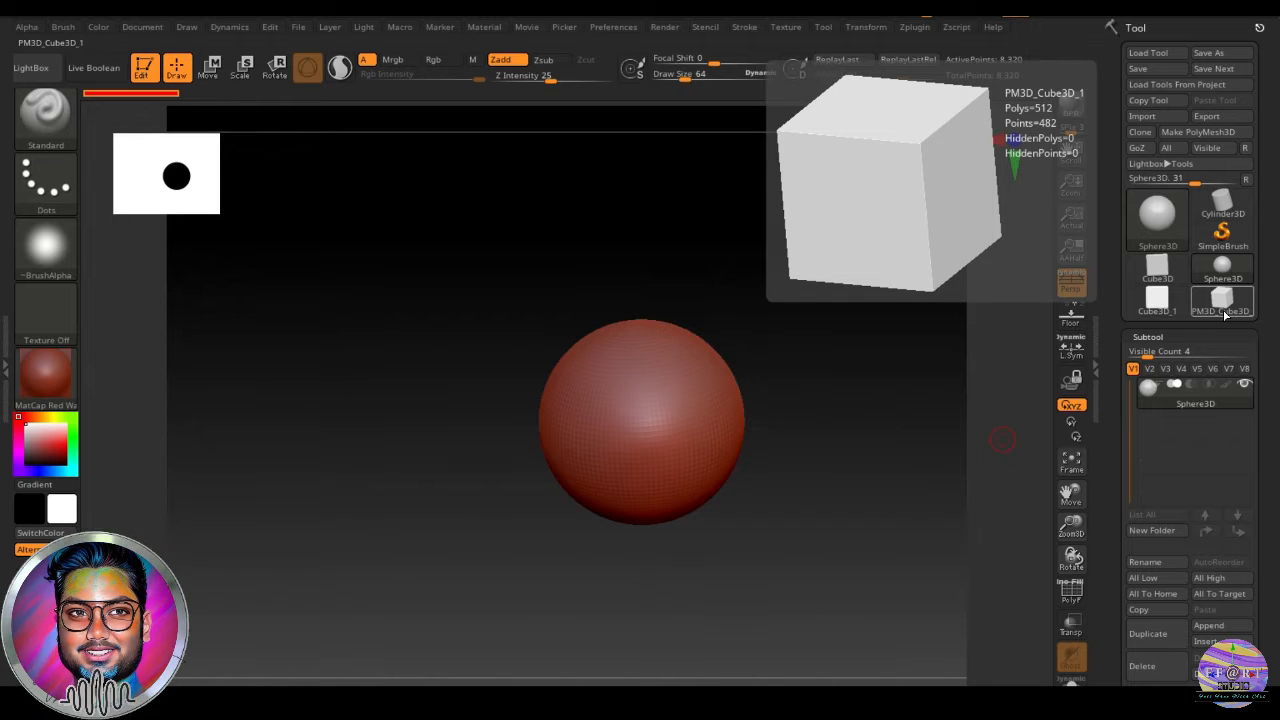
pyautogui.click(1224, 312)
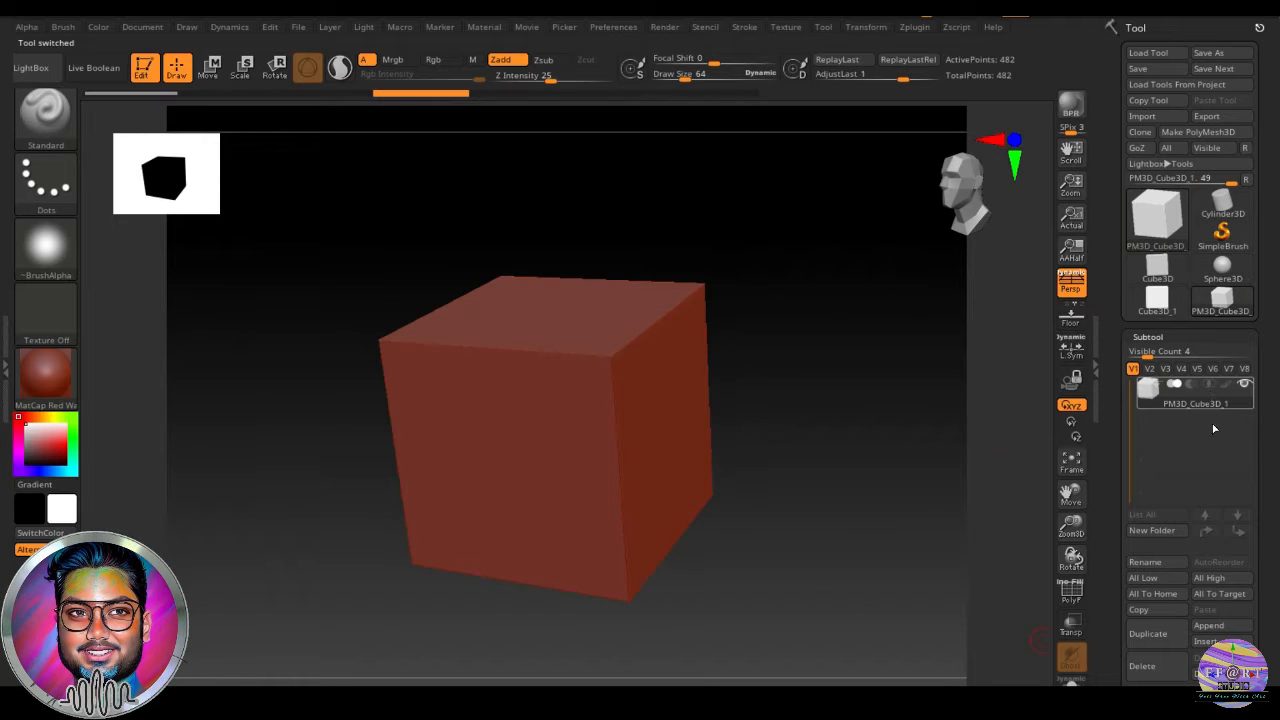
pyautogui.click(1230, 266)
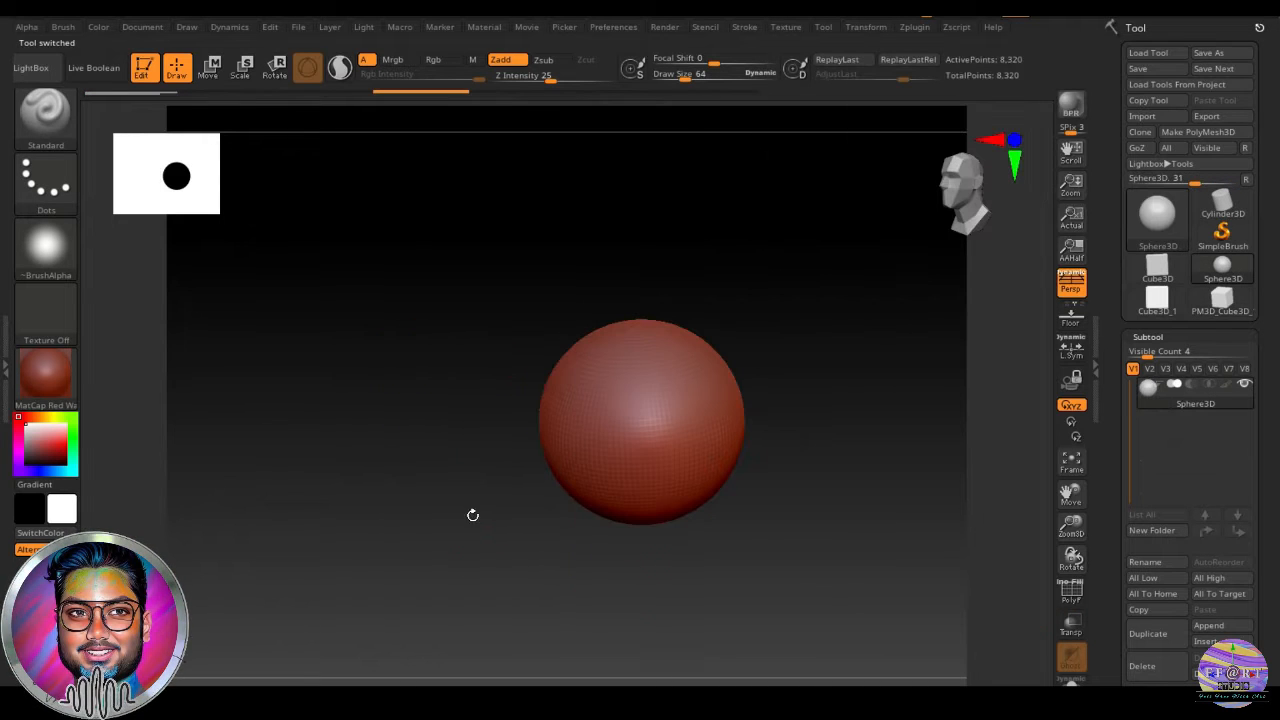
pyautogui.click(1228, 300)
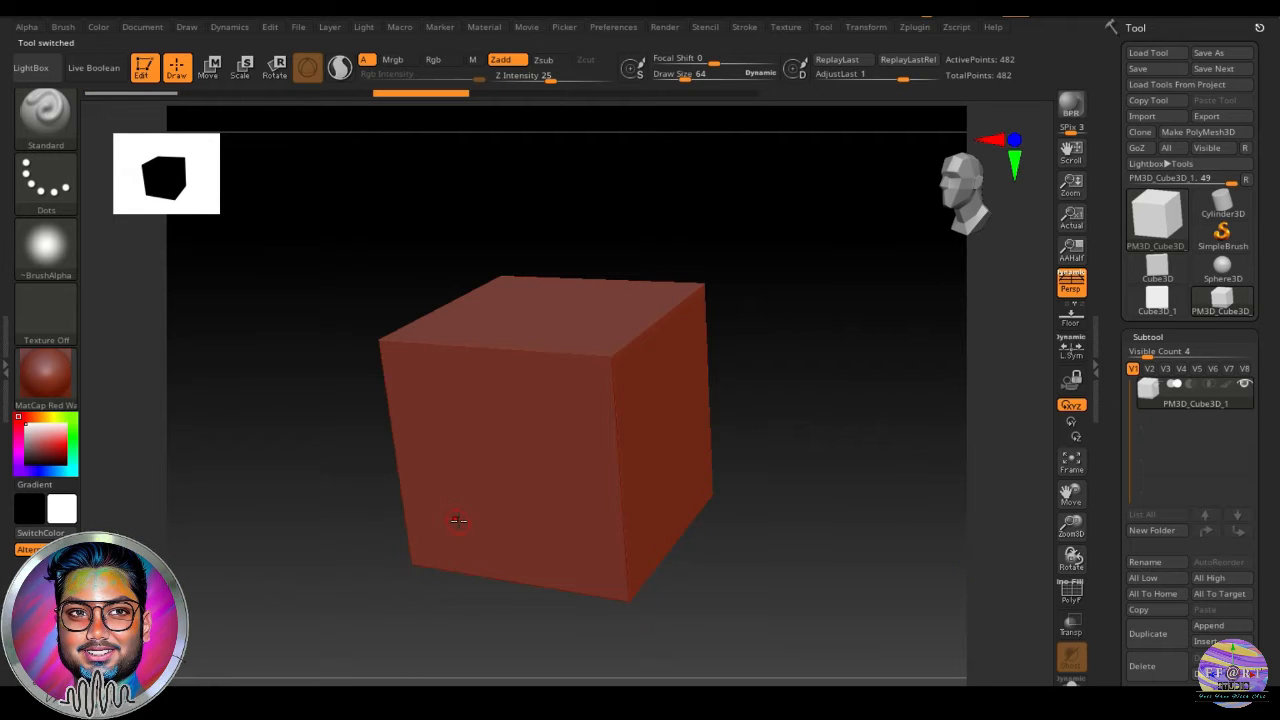
# Append a Sphere3D to the cube as a new subtool.
pyautogui.scroll(-3, 1270, 400)
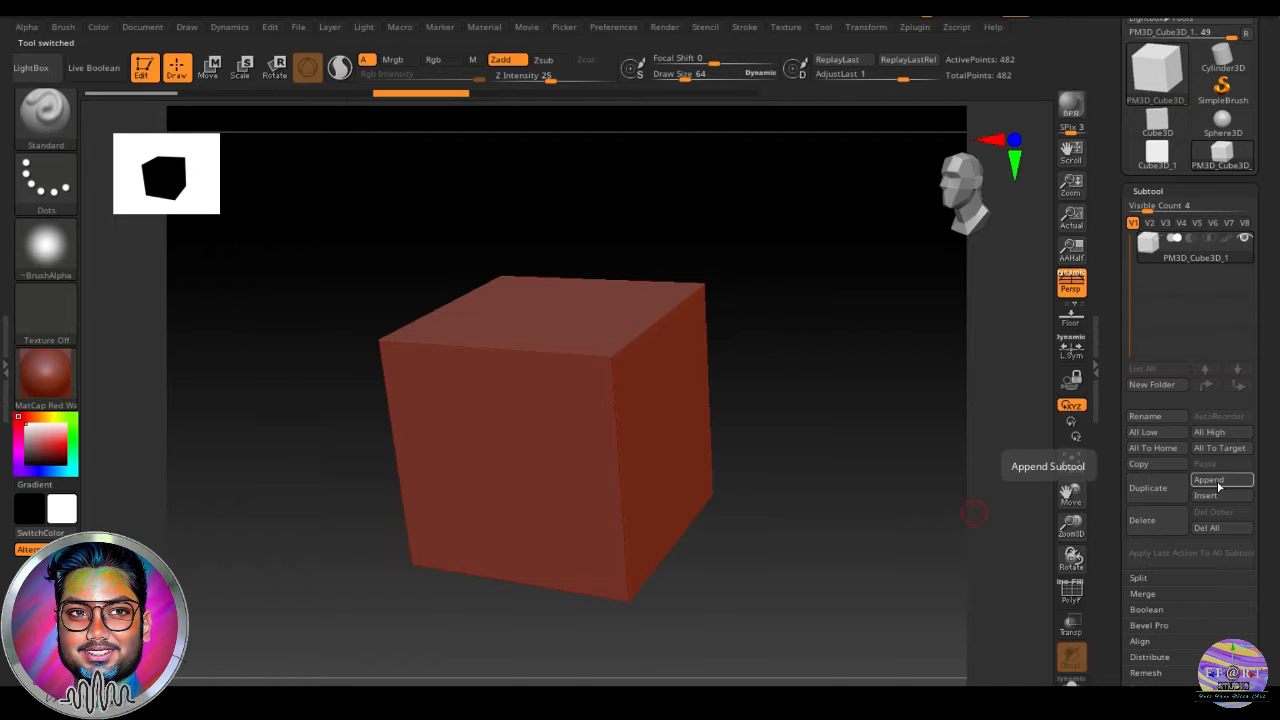
pyautogui.click(1218, 487)
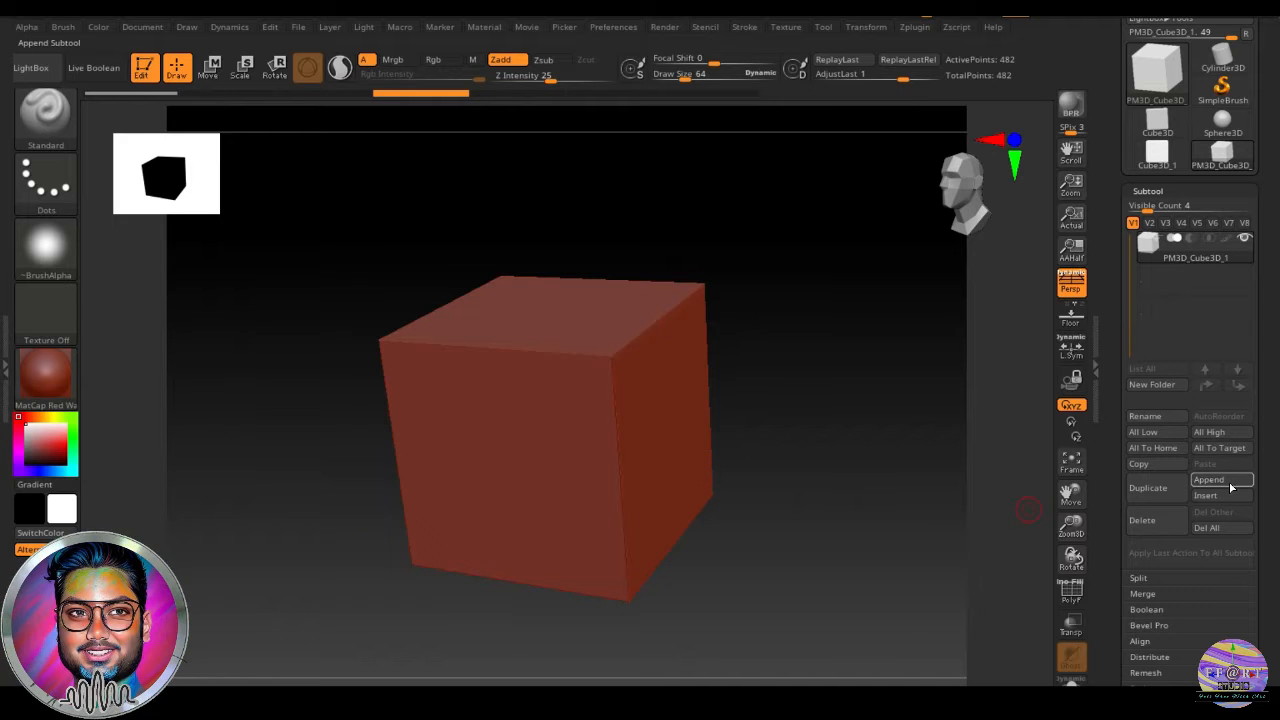
pyautogui.click(1228, 481)
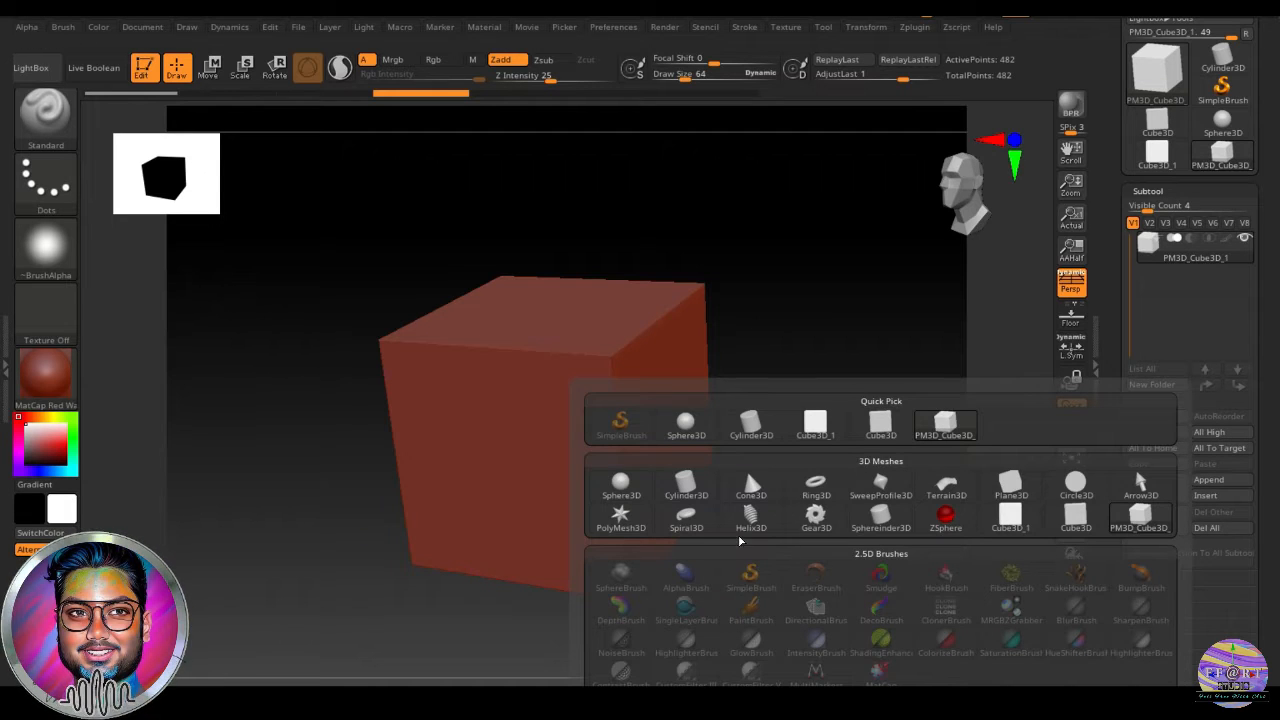
pyautogui.click(695, 435)
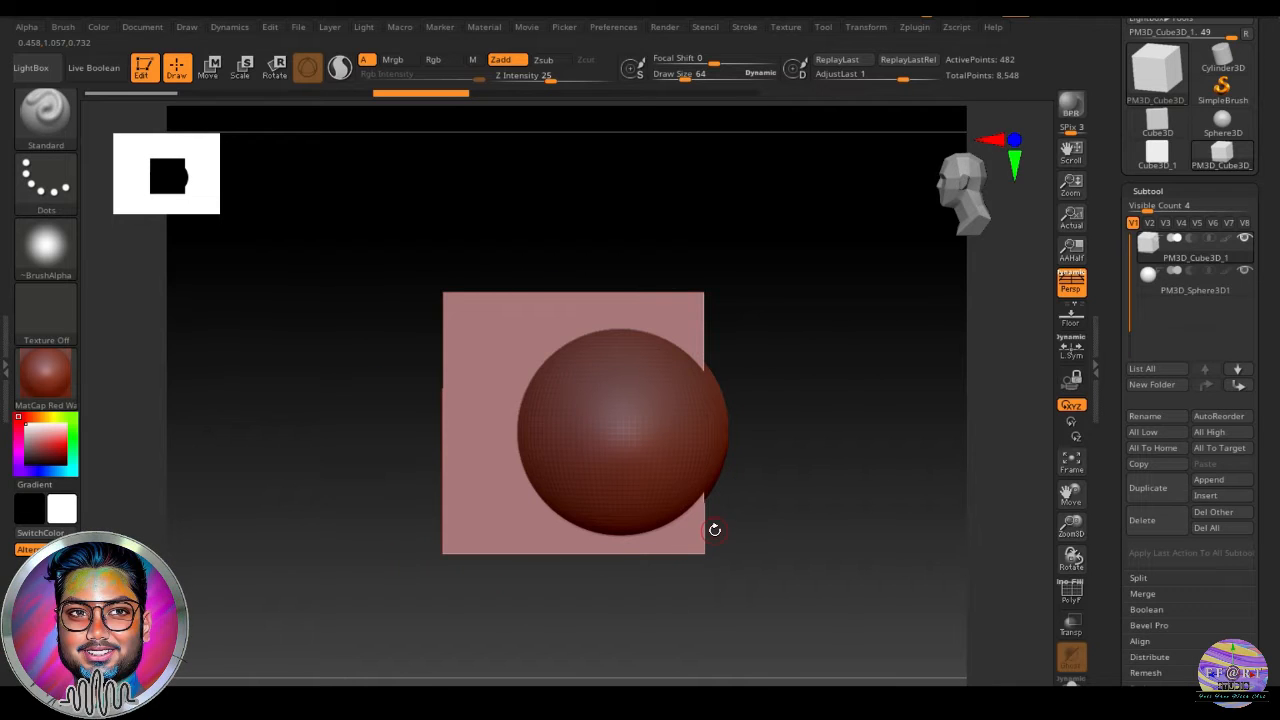
# Switch the active subtool between the cube and the sphere, finishing with the sphere active in Draw mode.
pyautogui.press('w')
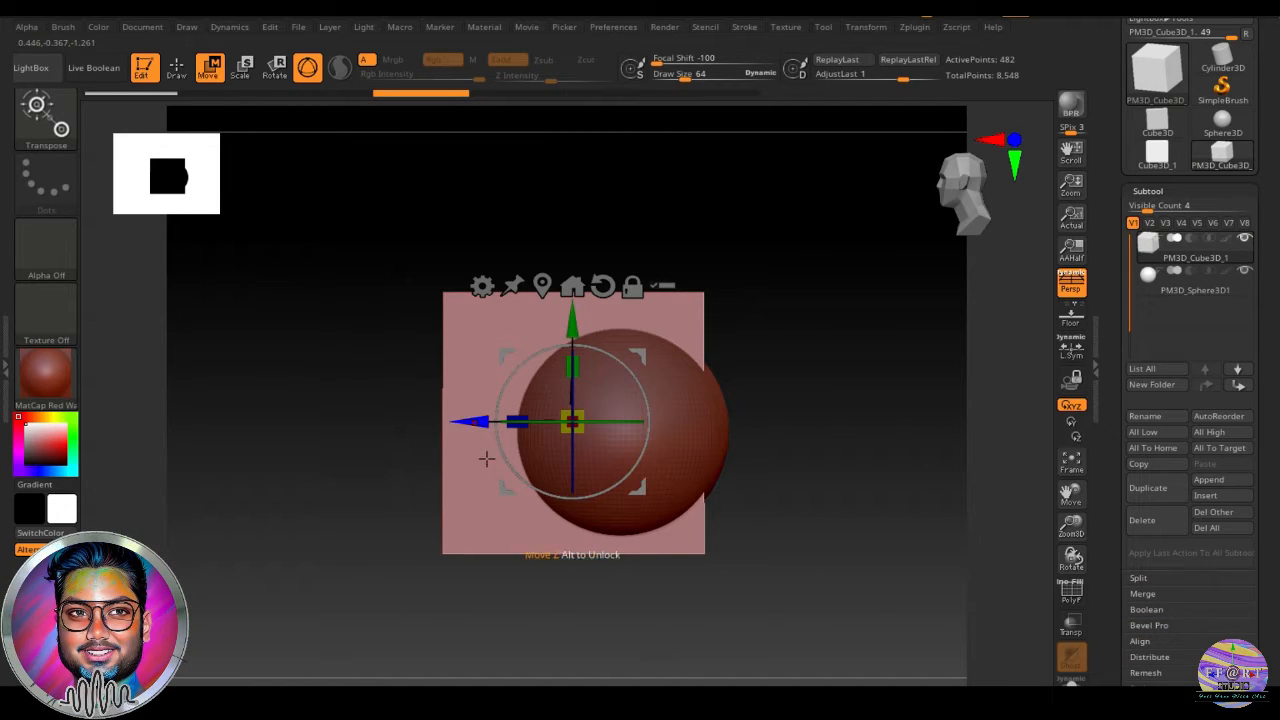
pyautogui.moveTo(1210, 262)
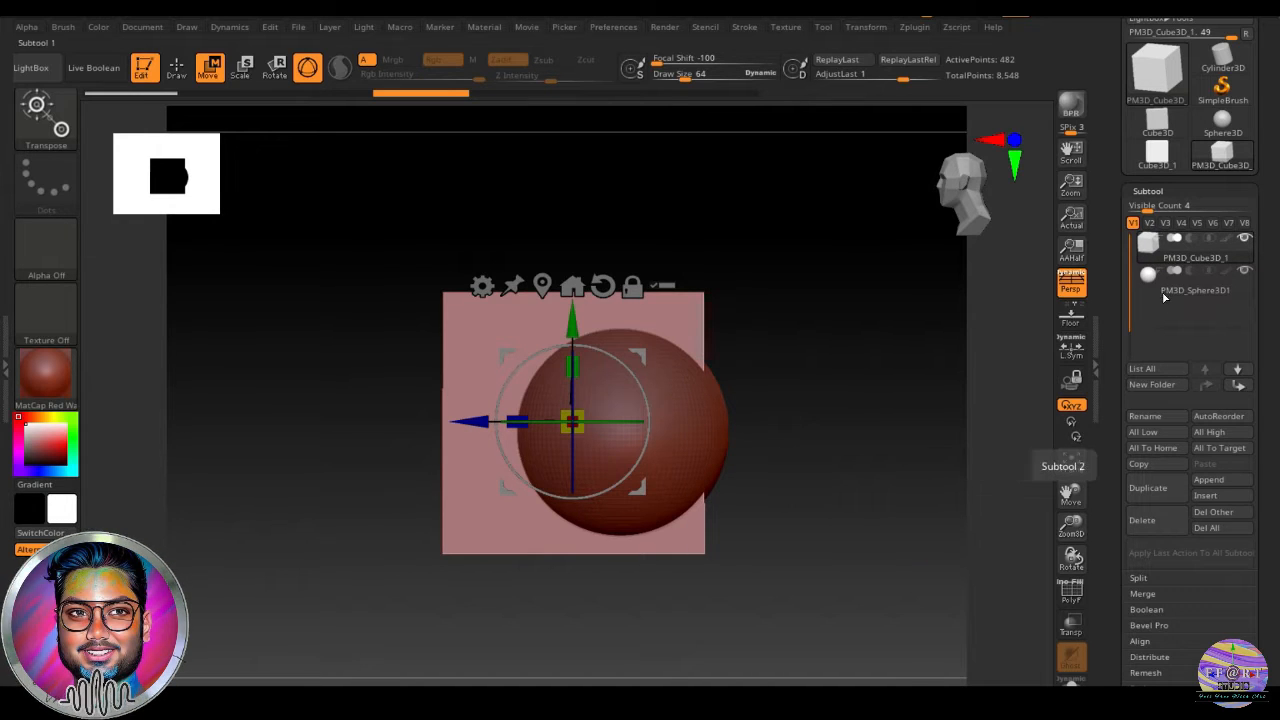
pyautogui.click(1163, 290)
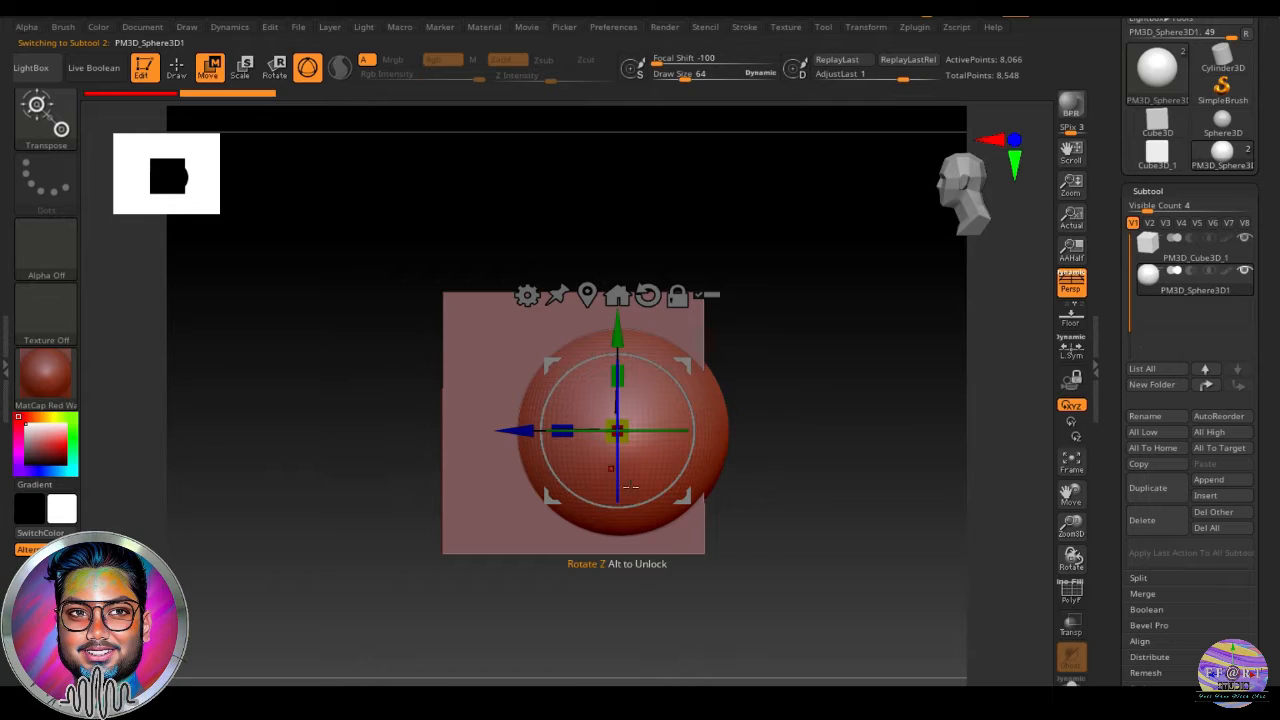
pyautogui.keyDown('alt'); pyautogui.click(690, 543); pyautogui.keyUp('alt')
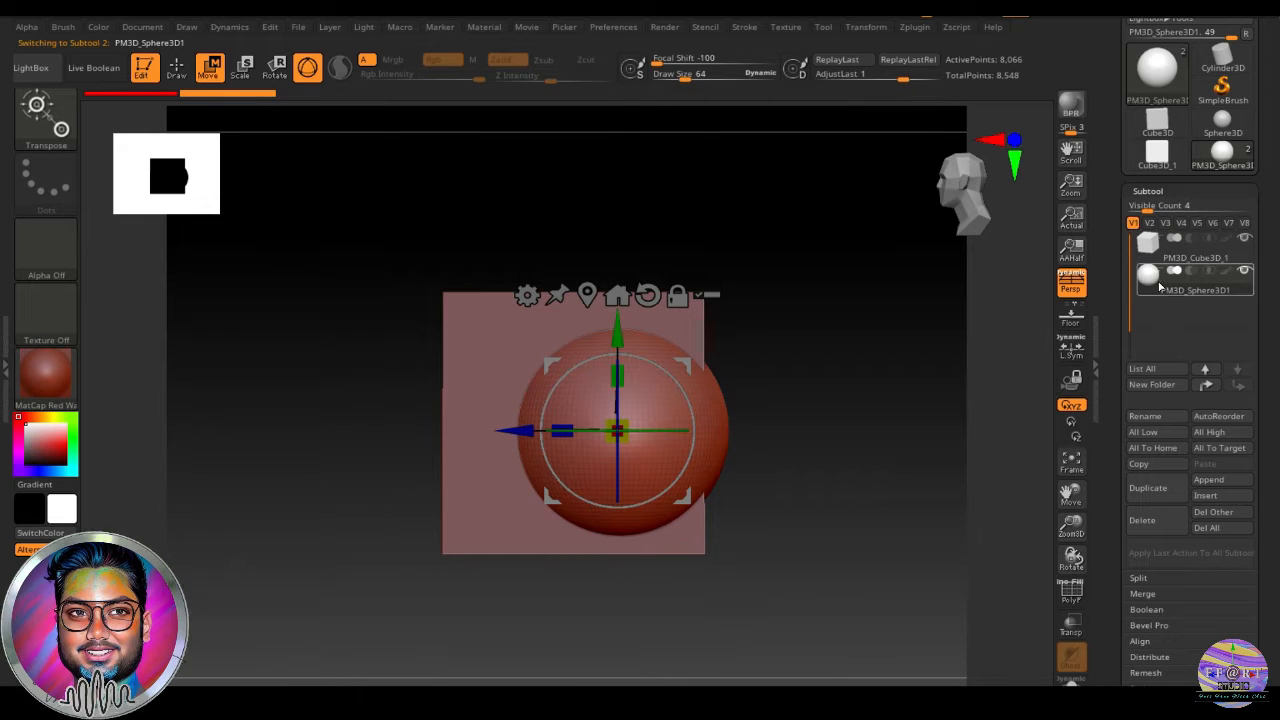
pyautogui.press('q')
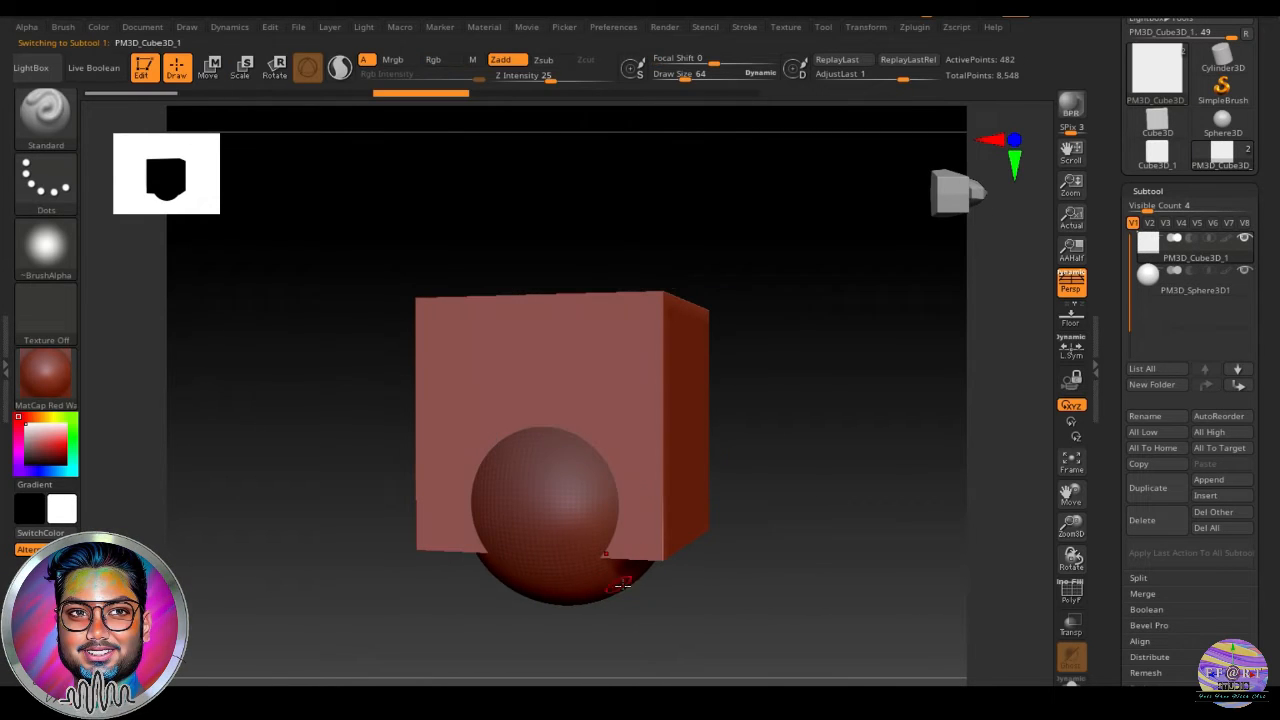
pyautogui.click(1160, 283)
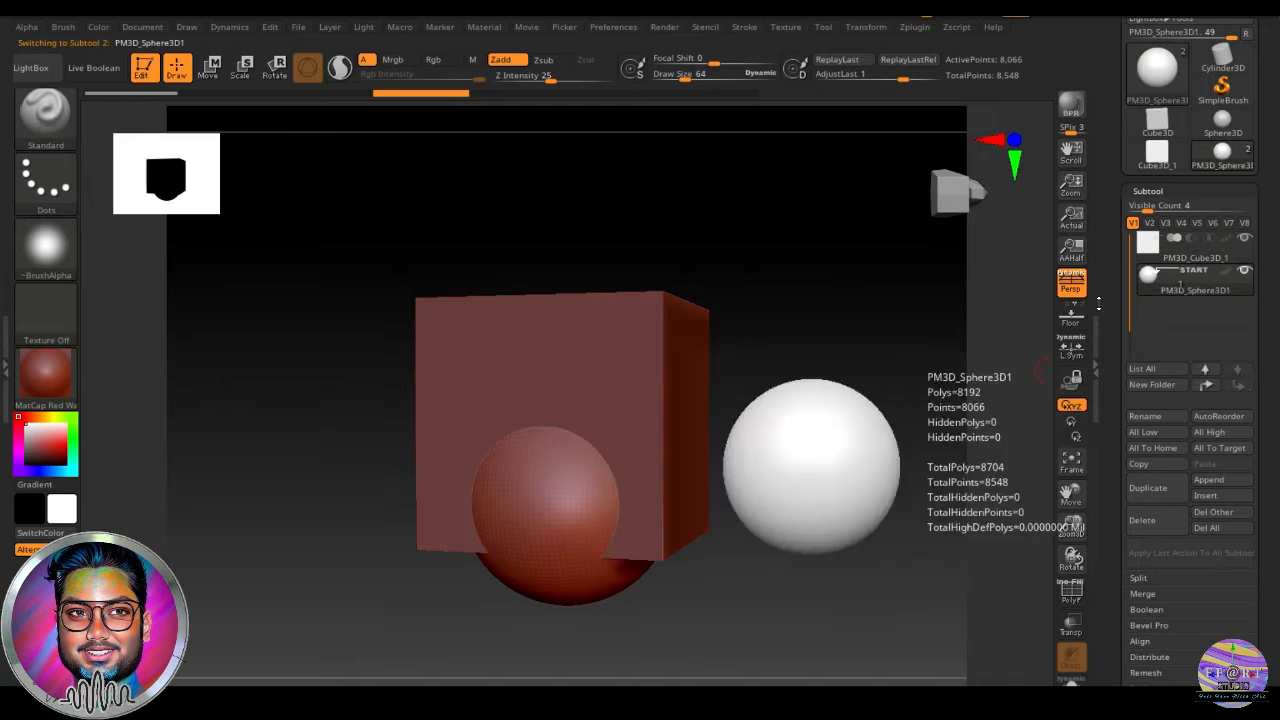
# Show the floor grid and examine the cube and sphere against it from several angles.
pyautogui.moveTo(820, 463); pyautogui.dragTo(840, 451)
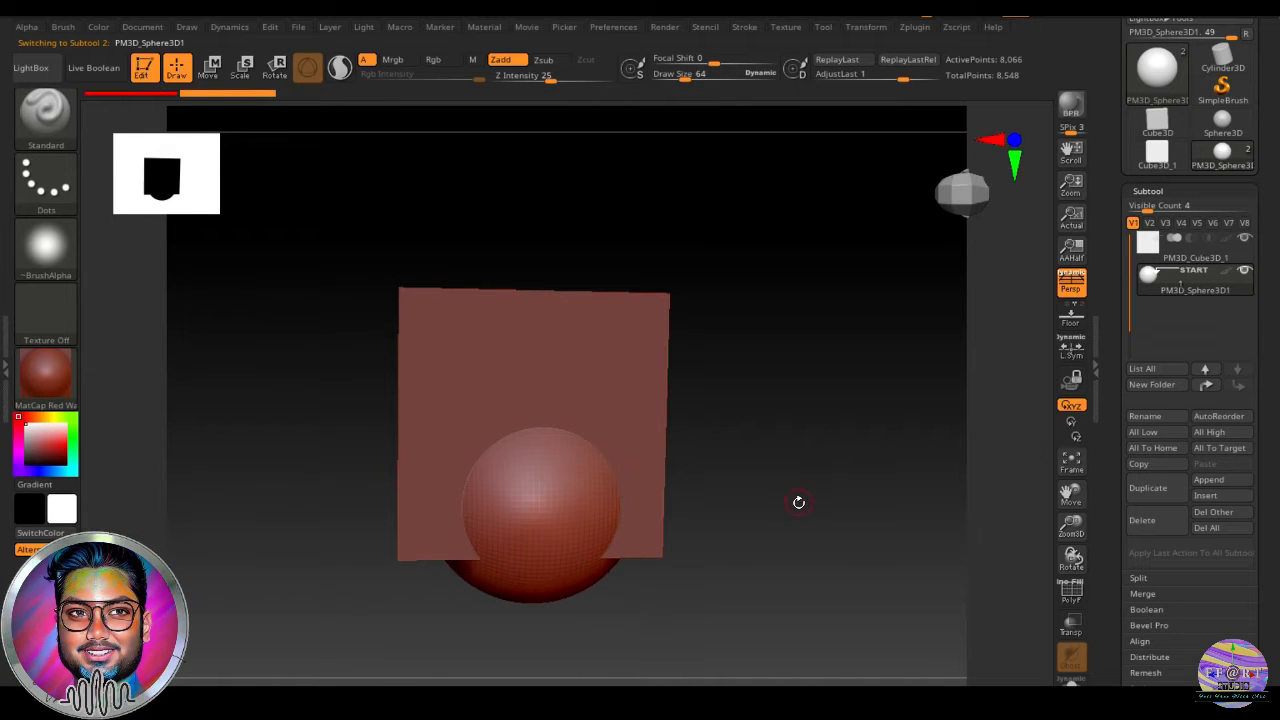
pyautogui.moveTo(783, 523); pyautogui.dragTo(1043, 425)
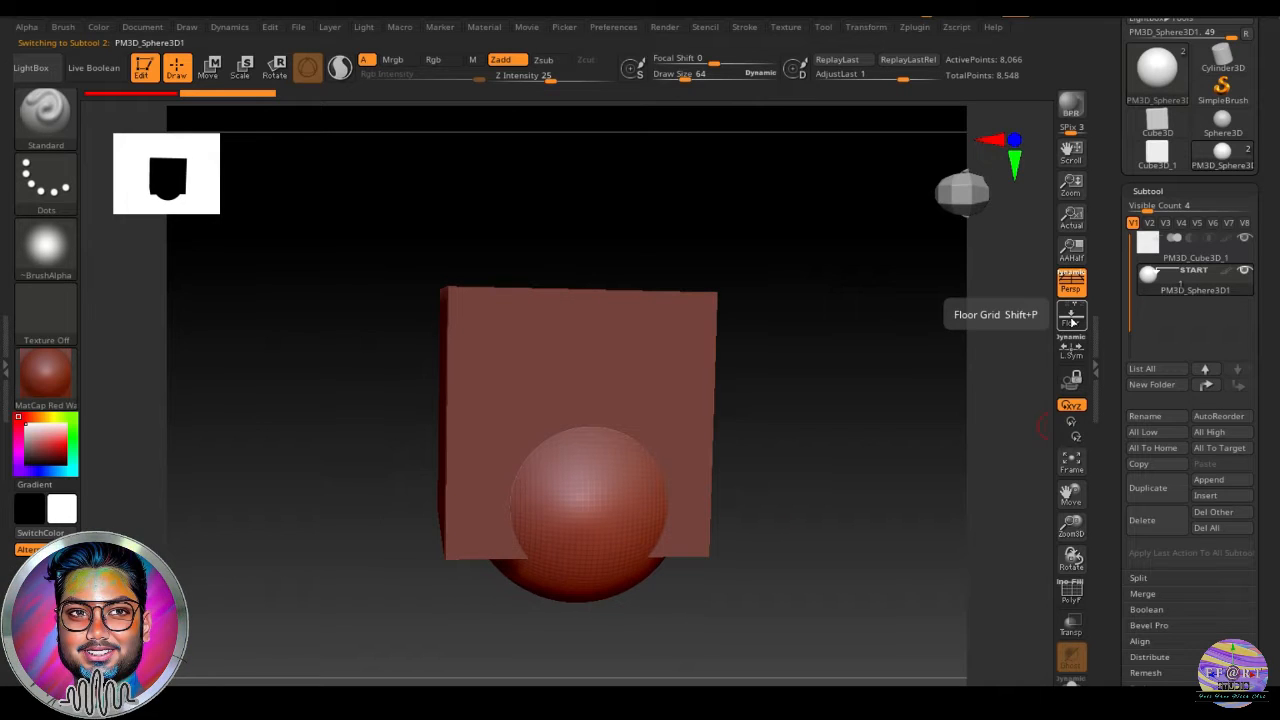
pyautogui.click(1071, 318)
pyautogui.moveTo(820, 534)
pyautogui.mouseDown()
pyautogui.moveTo(900, 580)
pyautogui.moveTo(834, 549)
pyautogui.mouseUp()
pyautogui.moveTo(864, 592); pyautogui.dragTo(865, 558)
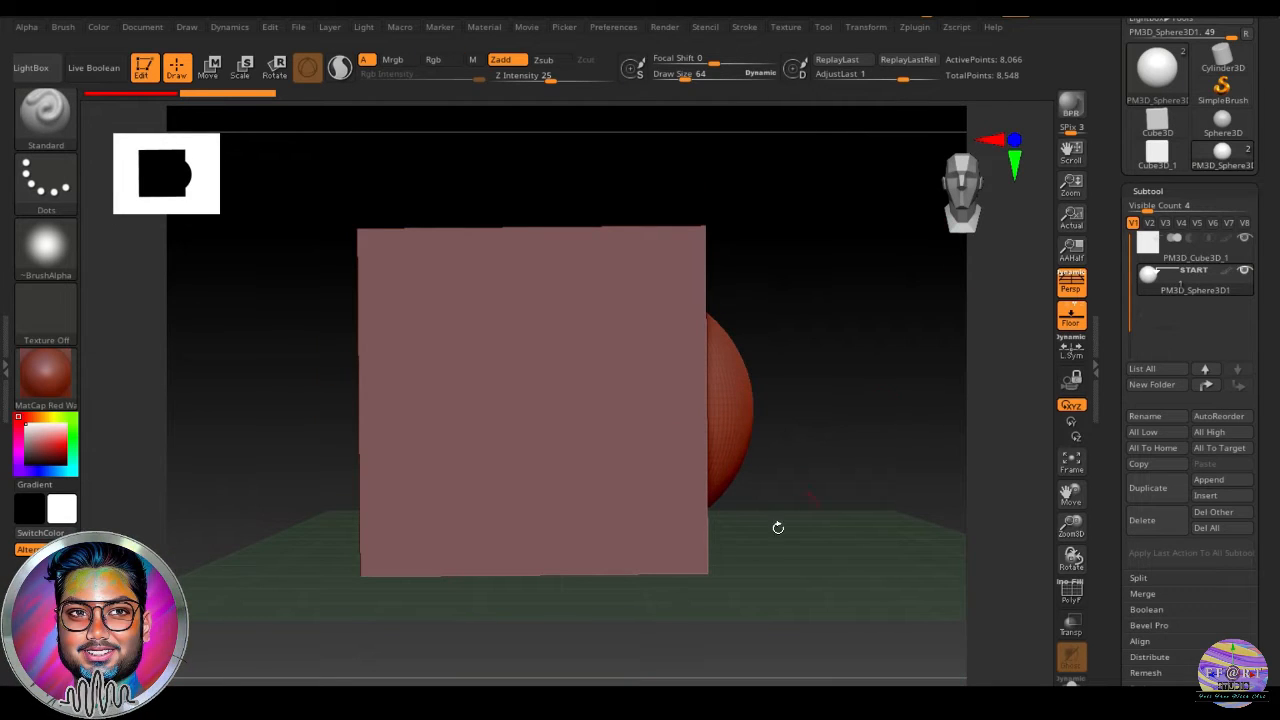
pyautogui.moveTo(777, 597); pyautogui.dragTo(731, 585)
pyautogui.moveTo(843, 611); pyautogui.dragTo(763, 549)
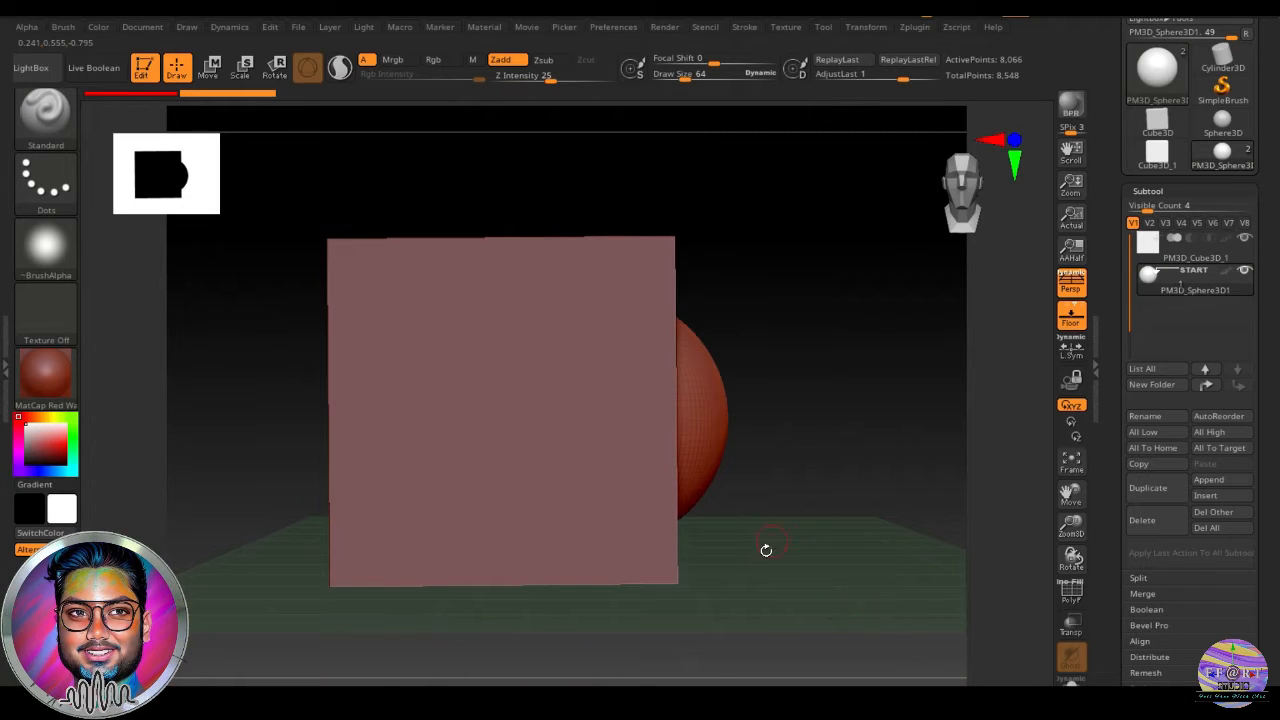
# Turn perspective off to compare the flat view of the two objects, and turn it back on.
pyautogui.click(1070, 286)
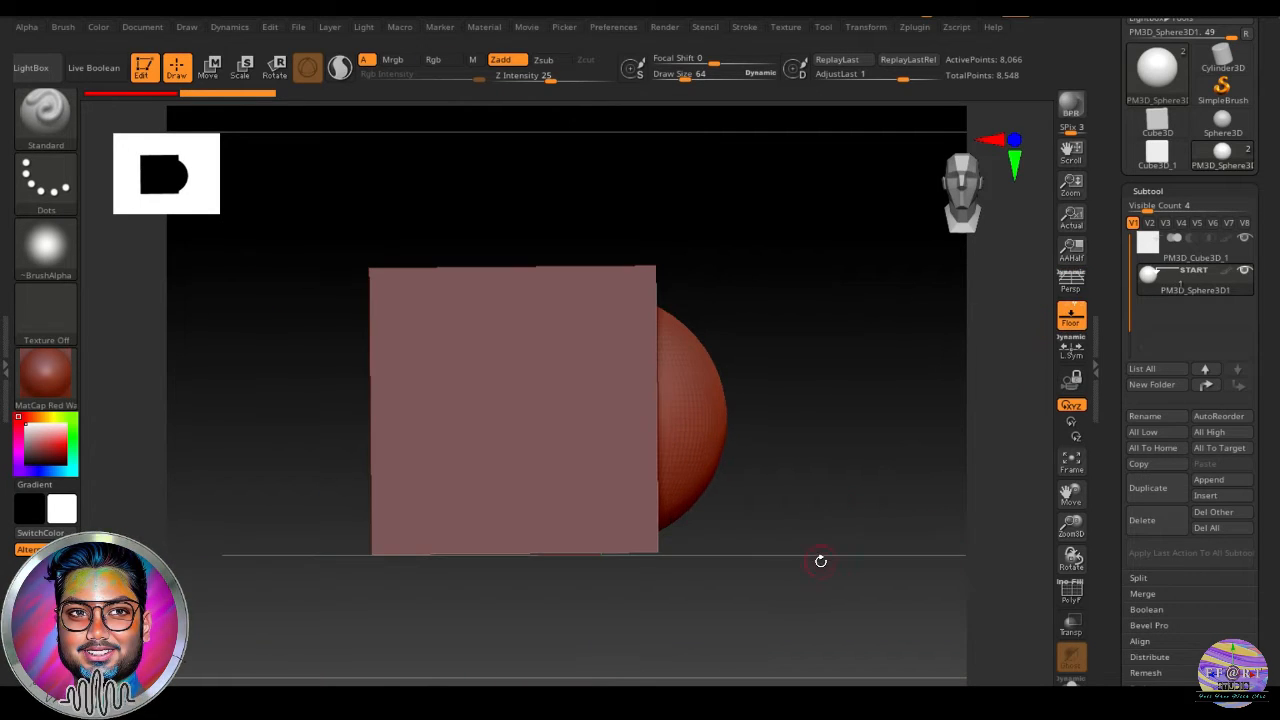
pyautogui.moveTo(760, 571); pyautogui.dragTo(731, 640)
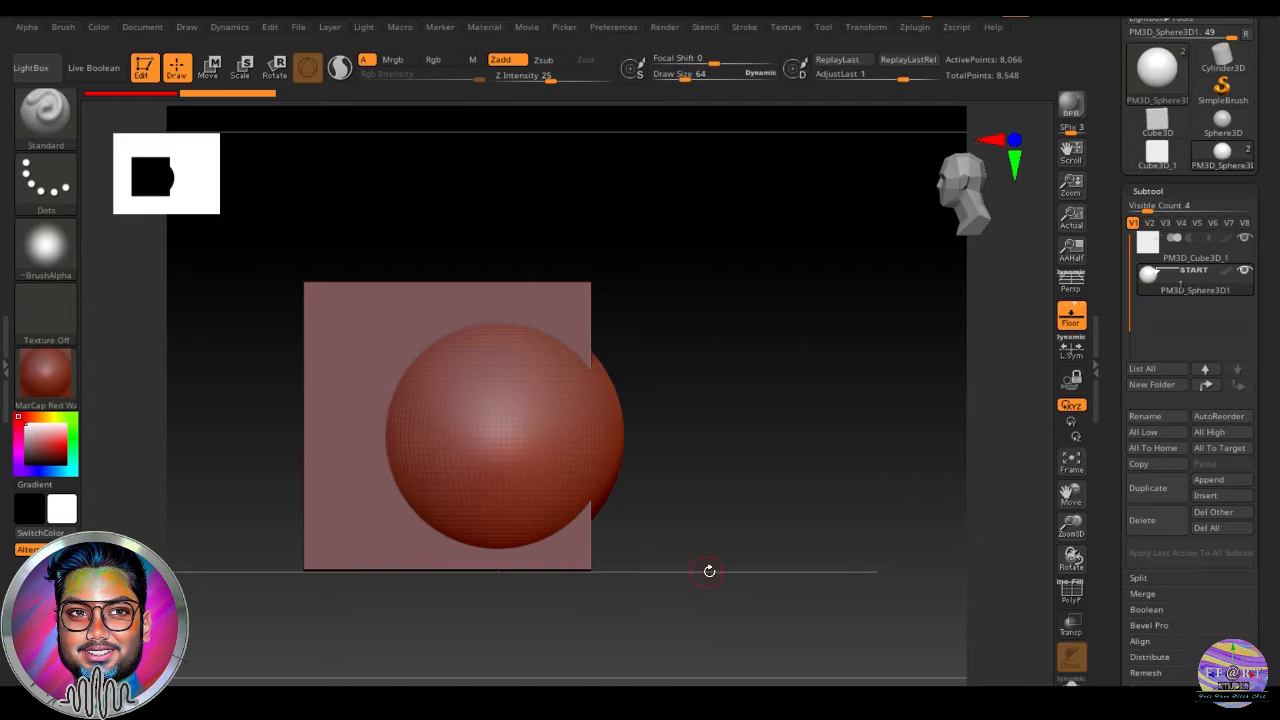
pyautogui.moveTo(709, 569); pyautogui.dragTo(738, 642)
pyautogui.click(1071, 283)
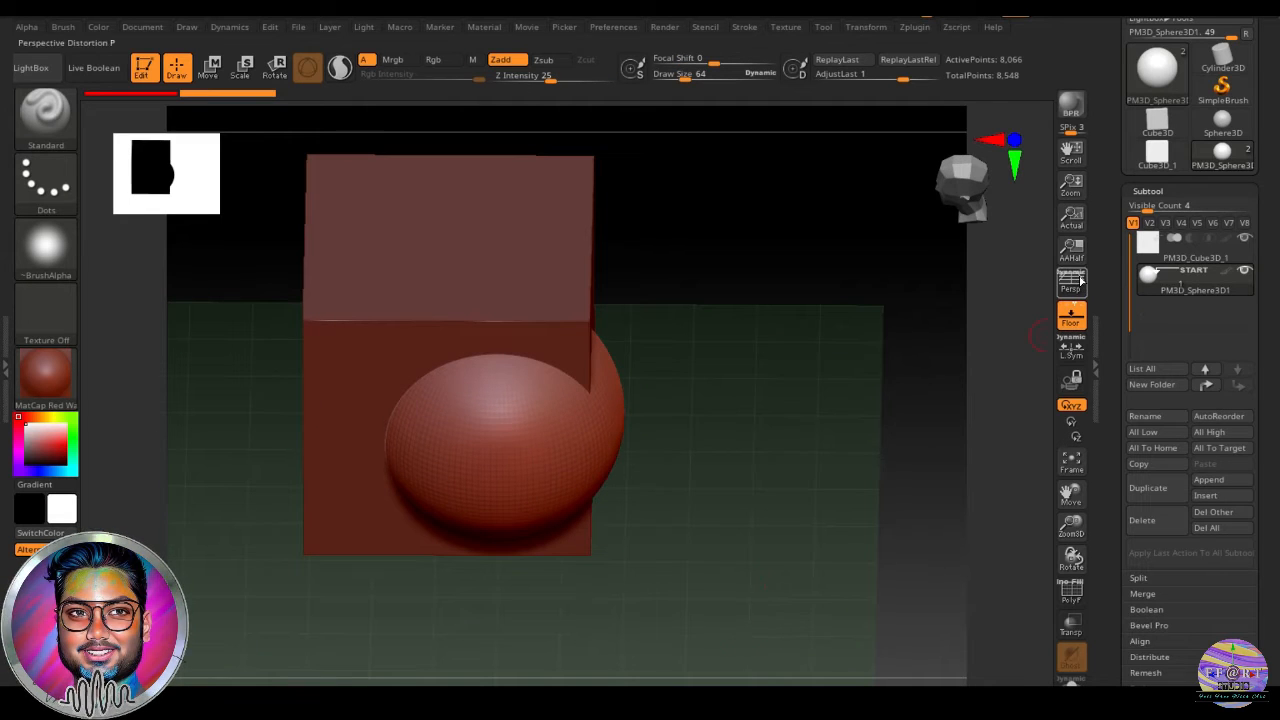
pyautogui.moveTo(726, 543); pyautogui.dragTo(777, 545)
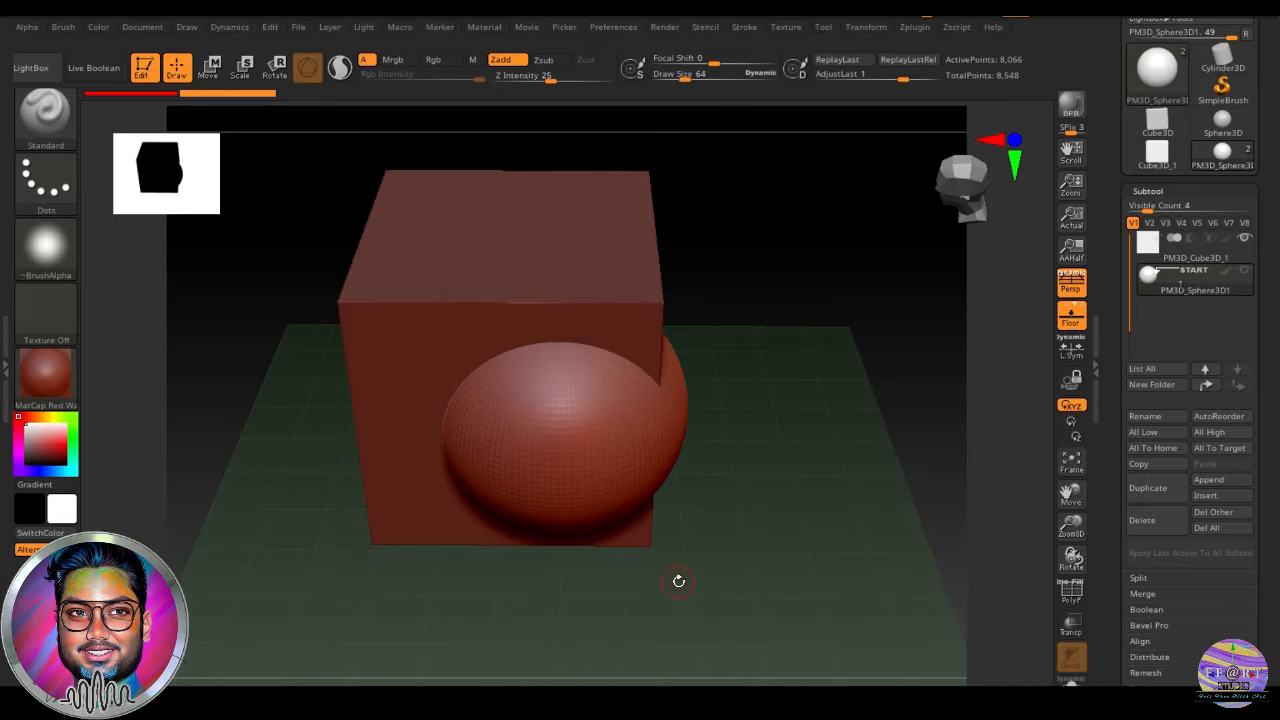
# Activate the Move gizmo and align the cube and sphere subtools on a common centre.
pyautogui.press('w')
pyautogui.moveTo(752, 610); pyautogui.dragTo(772, 583)
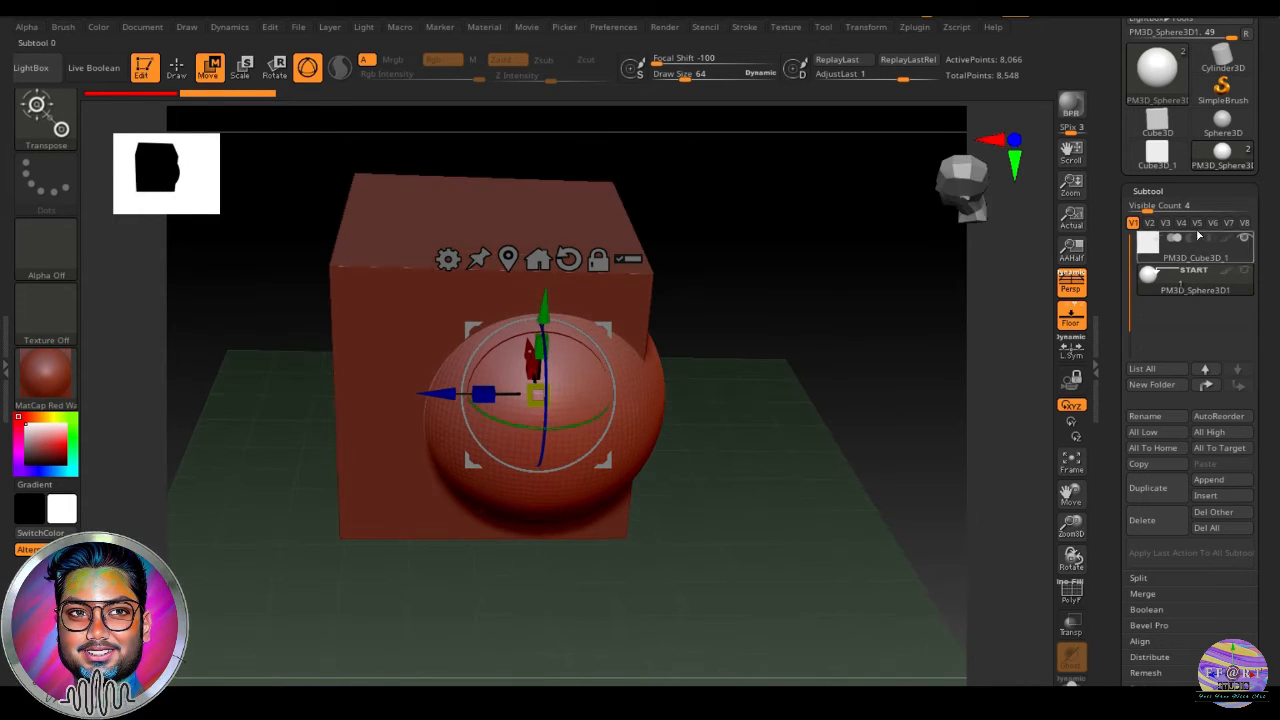
pyautogui.click(1160, 252)
pyautogui.moveTo(808, 489); pyautogui.dragTo(997, 436)
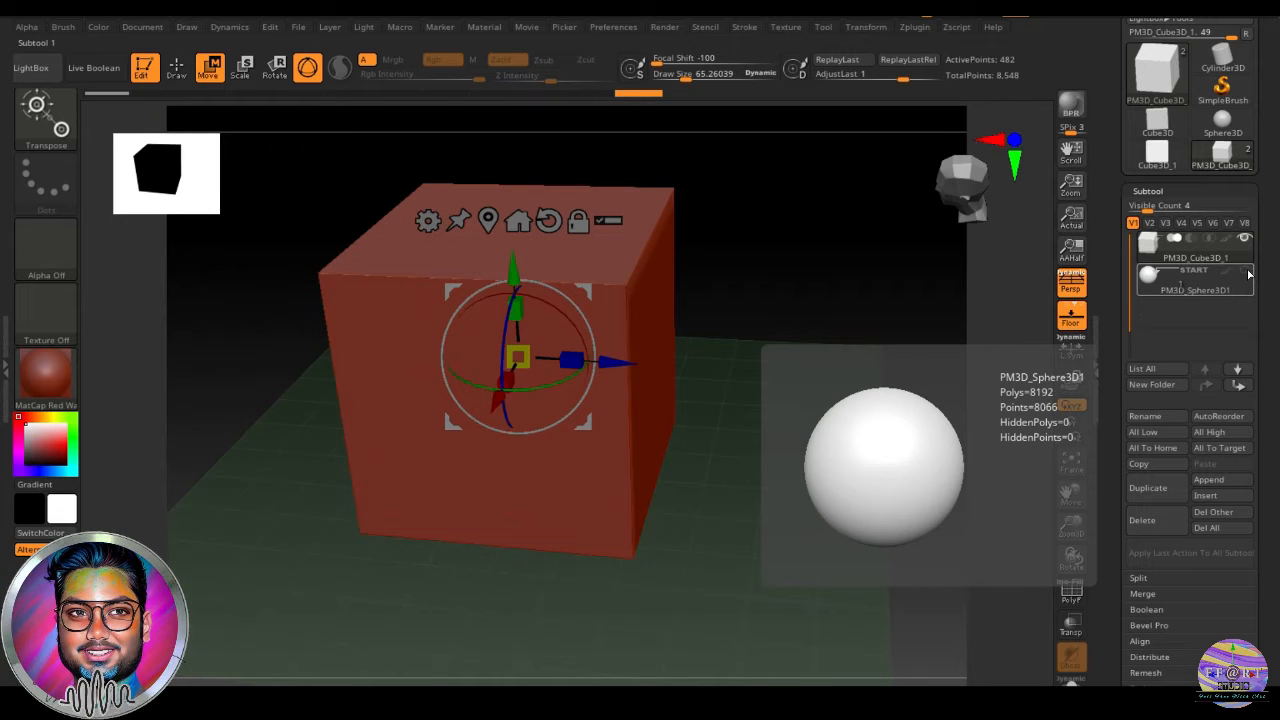
pyautogui.click(1161, 284)
pyautogui.moveTo(735, 325); pyautogui.dragTo(839, 388)
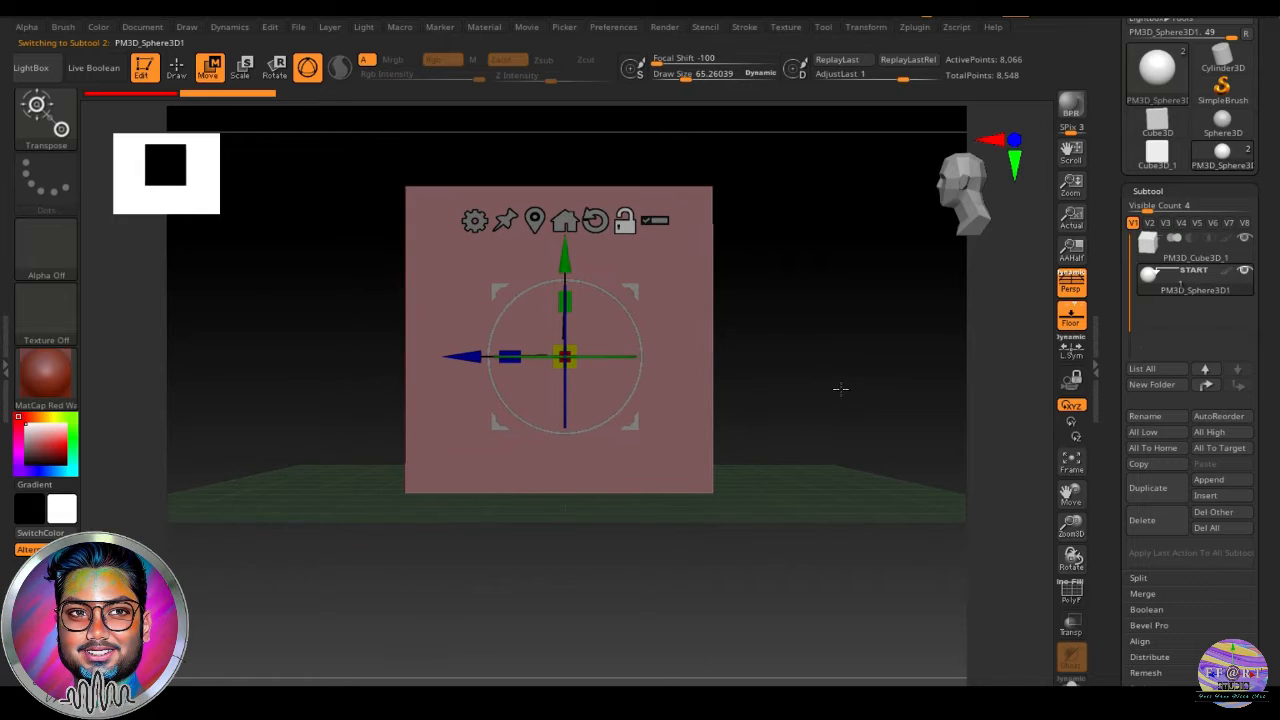
# Check the sphere inside the cube with transparency, and enlarge the sphere until it protrudes through the cube's faces.
pyautogui.click(1084, 617)
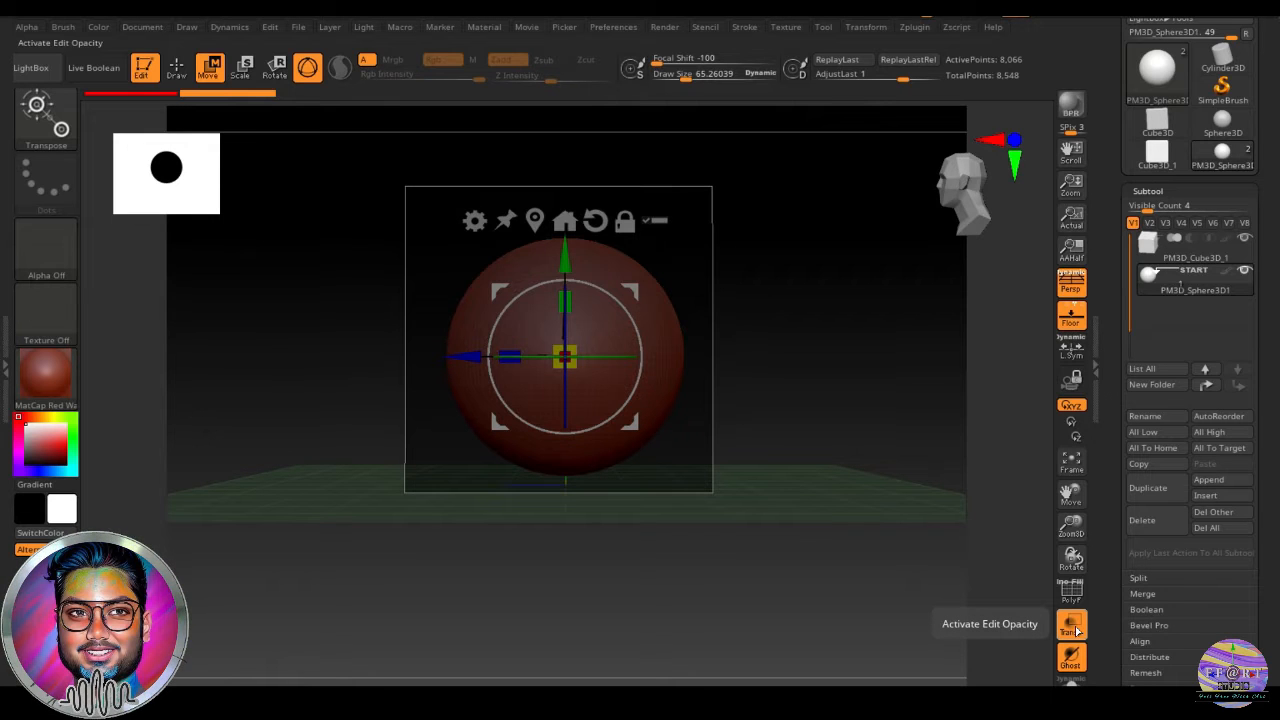
pyautogui.click(1078, 630)
pyautogui.moveTo(780, 348); pyautogui.dragTo(596, 361)
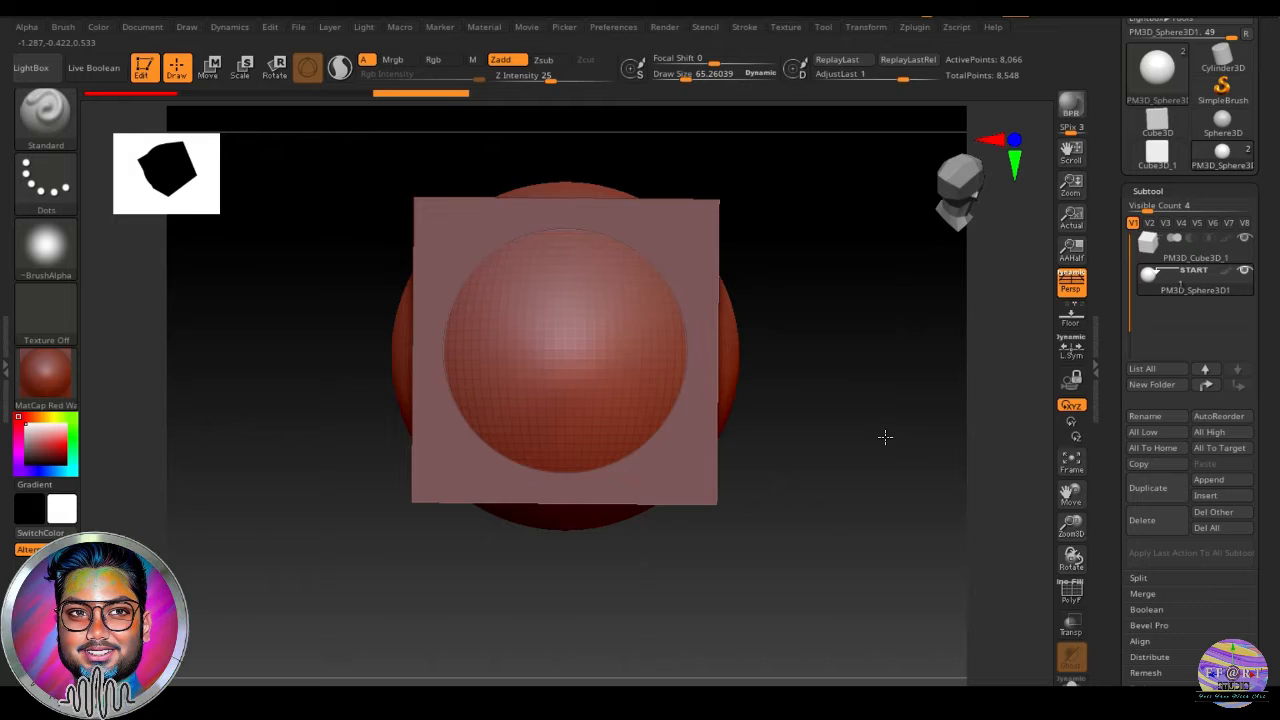
# Place the sphere at the cube's upper face and reduce its size so only a dome protrudes, finishing in Draw mode.
pyautogui.keyDown('alt'); pyautogui.moveTo(883, 437); pyautogui.dragTo(762, 372); pyautogui.keyUp('alt')
pyautogui.moveTo(569, 321); pyautogui.dragTo(542, 328)
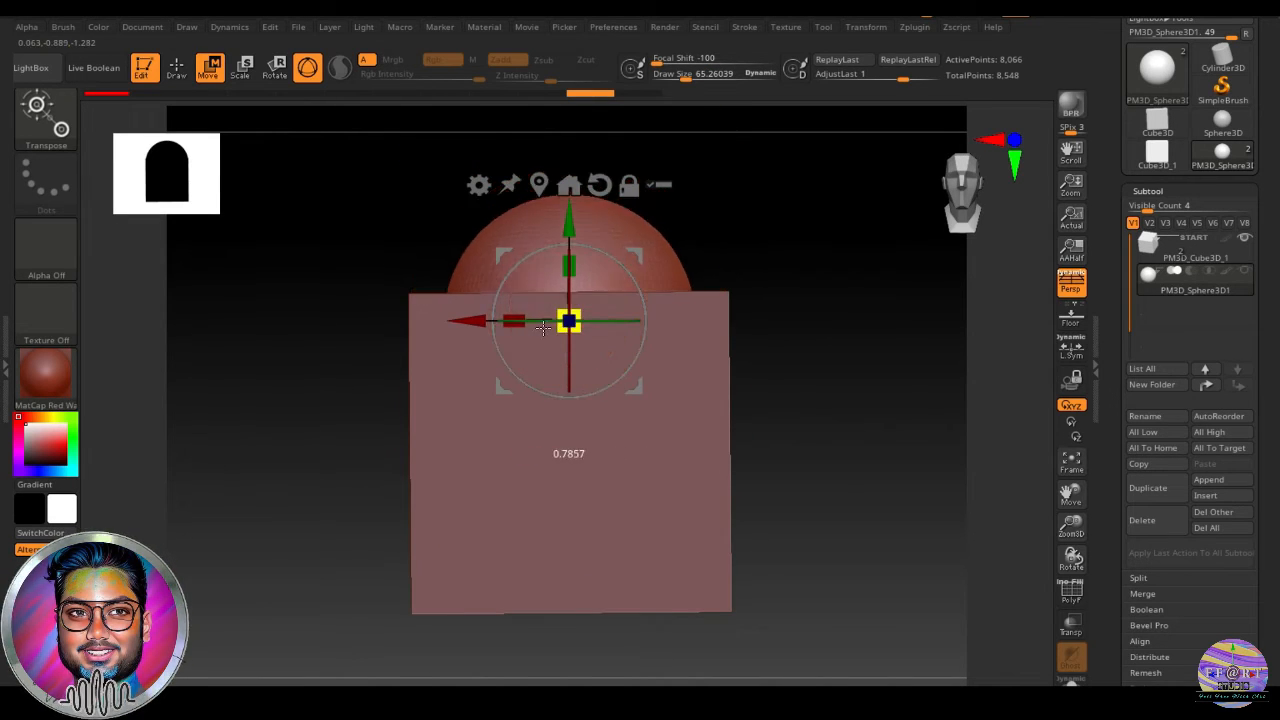
pyautogui.press('q')
pyautogui.moveTo(820, 429)
pyautogui.mouseDown()
pyautogui.moveTo(808, 531)
pyautogui.moveTo(818, 594)
pyautogui.moveTo(815, 488)
pyautogui.moveTo(601, 315)
pyautogui.mouseUp()
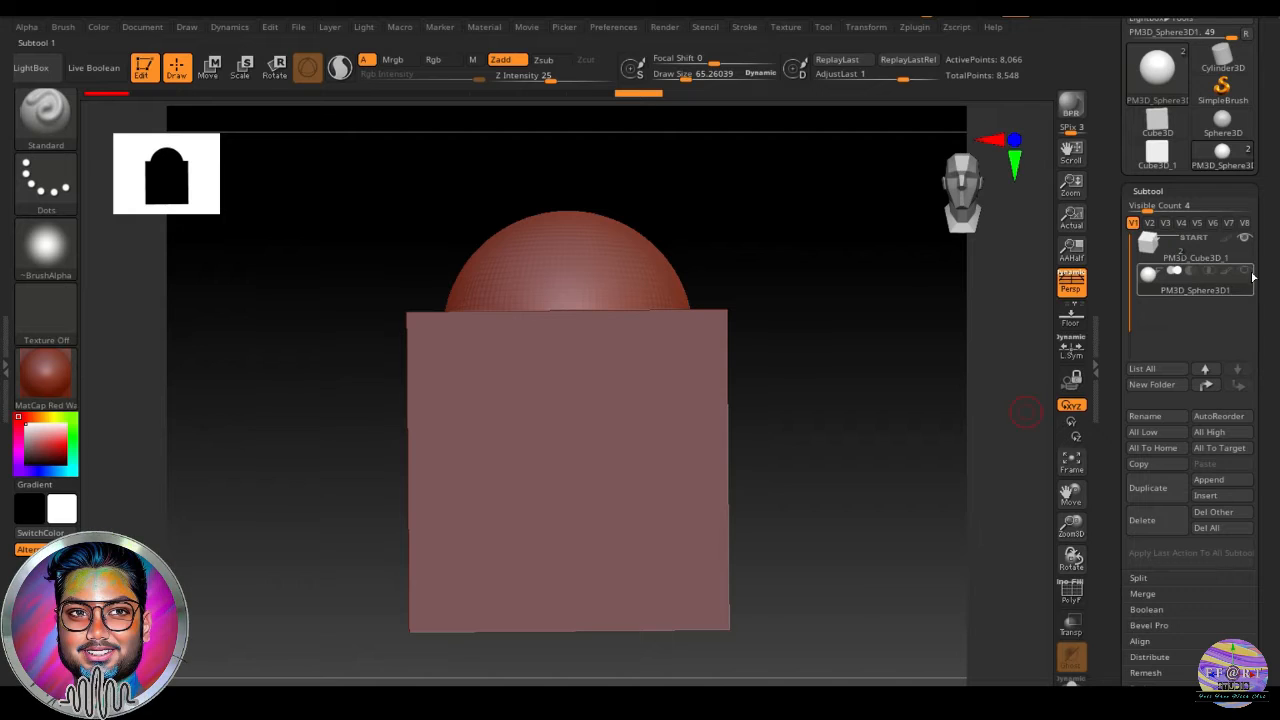
# Delete the sphere subtool and accept that the deletion cannot be undone, leaving only the cube.
pyautogui.moveTo(1132, 287)
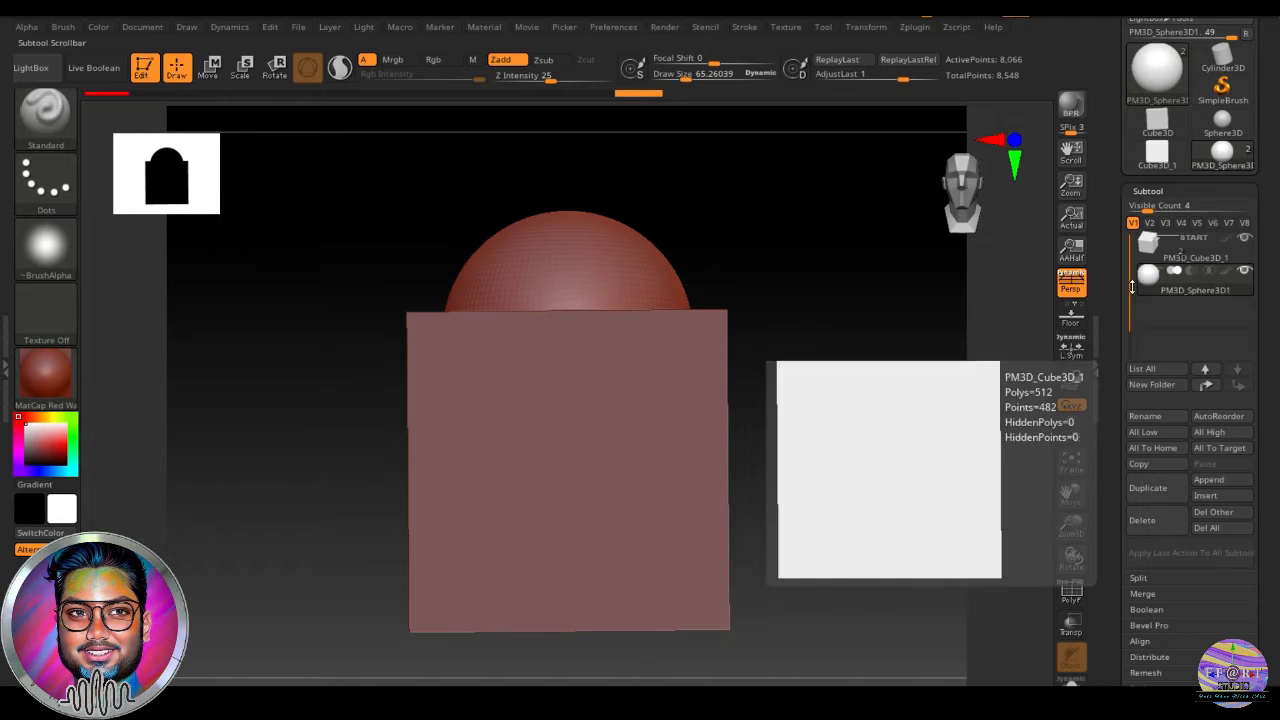
pyautogui.click(1151, 533)
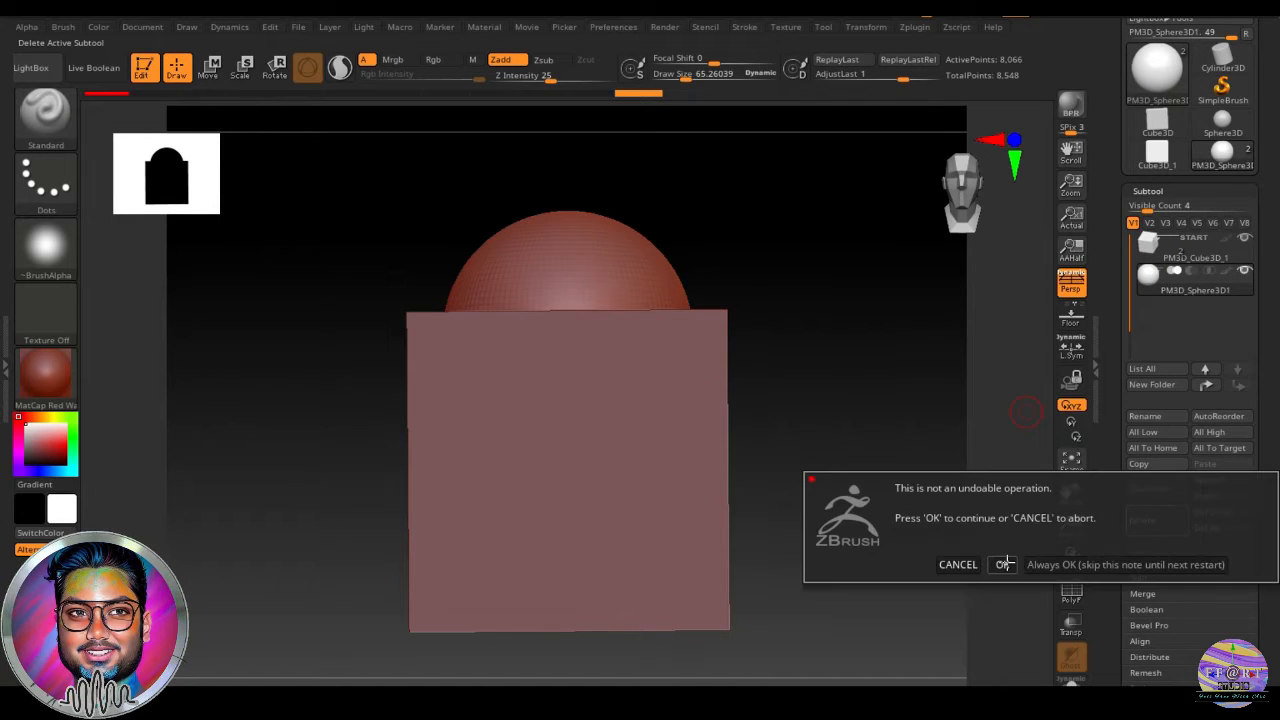
pyautogui.click(1003, 564)
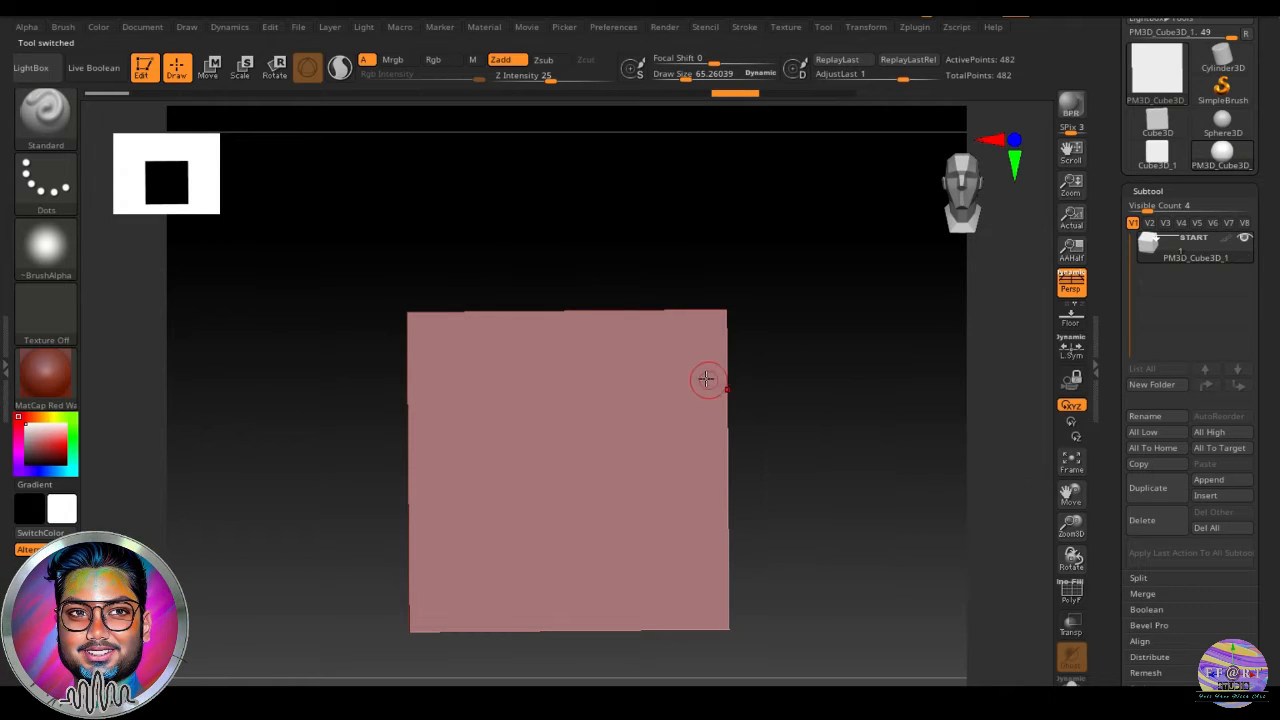
pyautogui.moveTo(1145, 251)
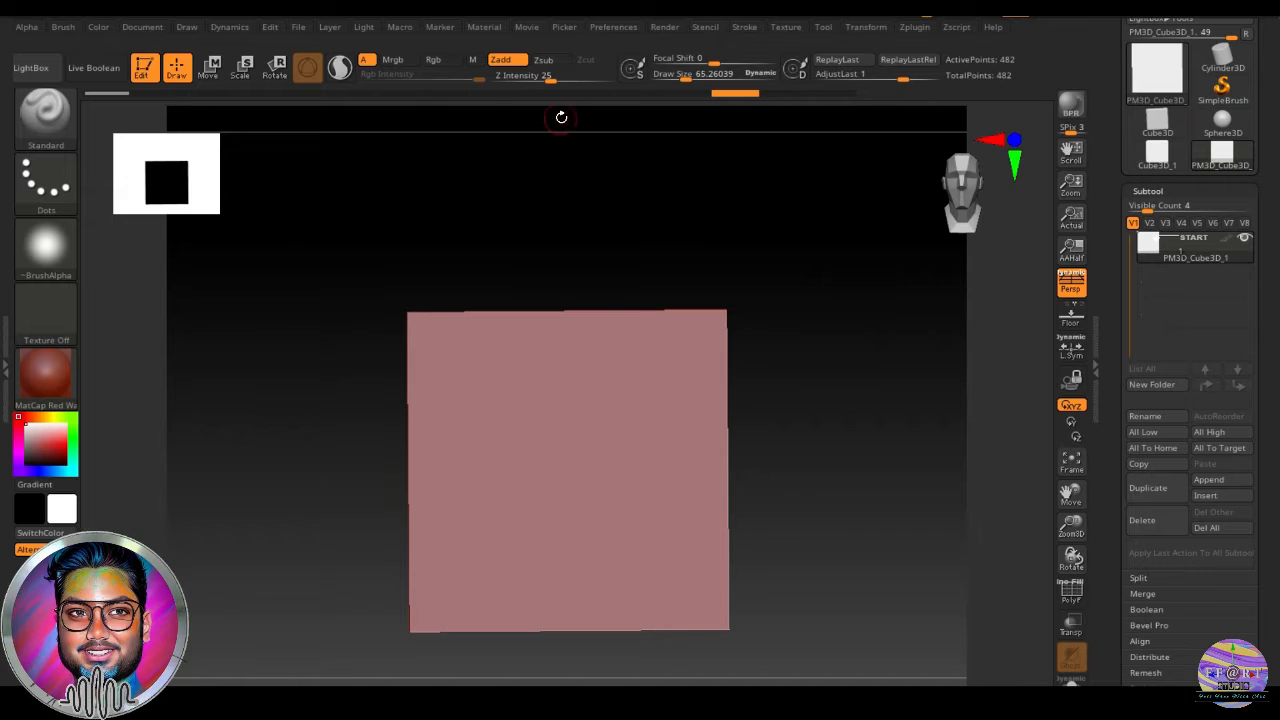
# Scrub the cube's undo history back to its first state and forward to the latest, with the floor grid switched on.
pyautogui.press('ctrl')
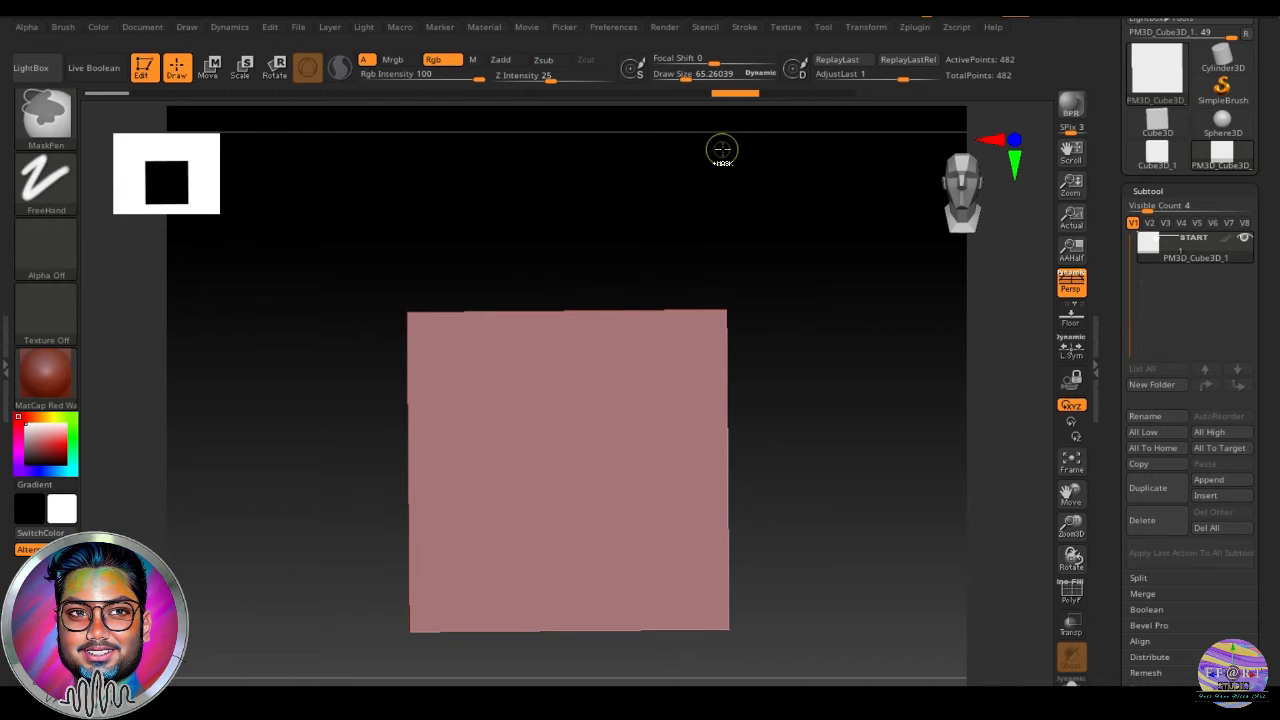
pyautogui.click(741, 99)
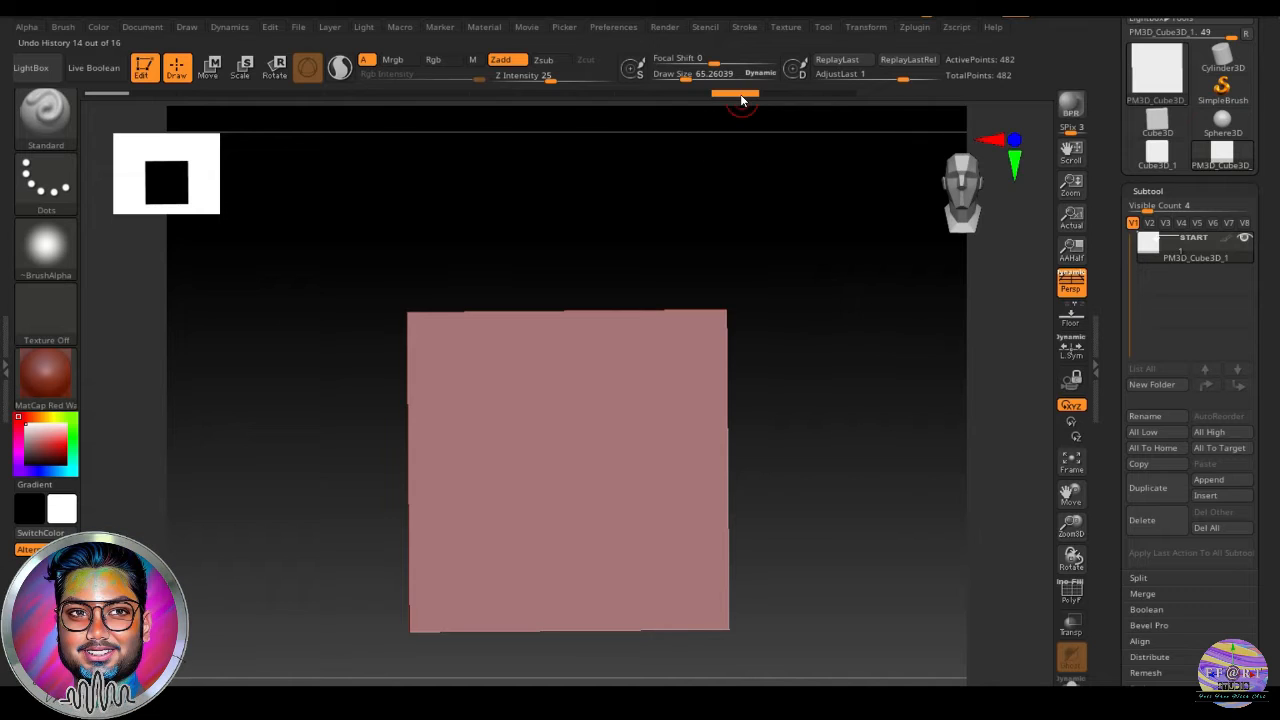
pyautogui.moveTo(744, 97); pyautogui.dragTo(106, 90)
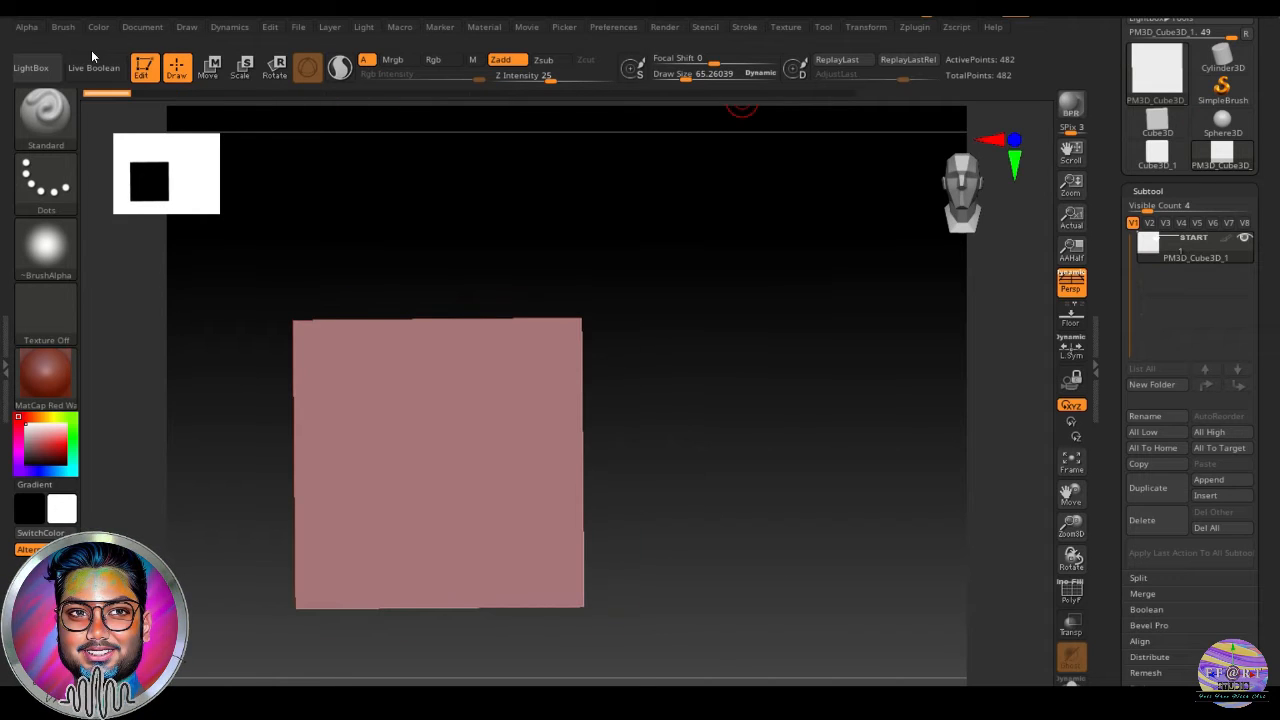
pyautogui.click(1071, 316)
pyautogui.moveTo(852, 475); pyautogui.dragTo(843, 506)
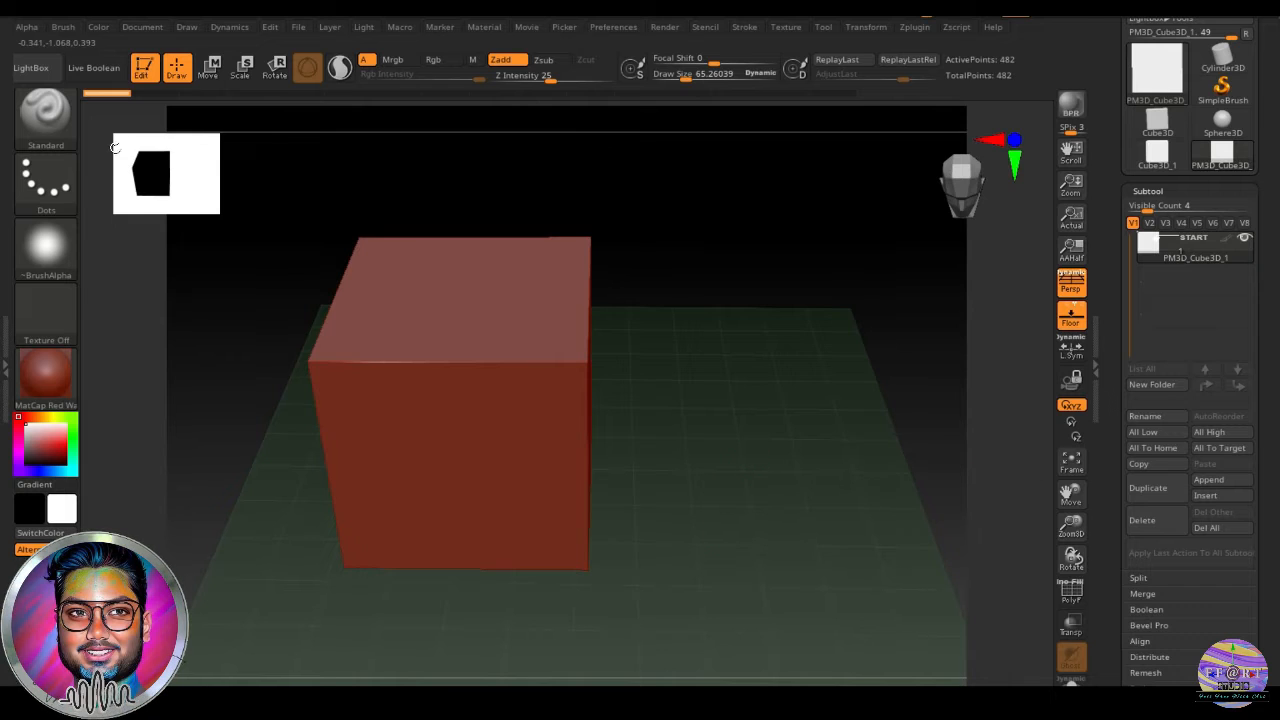
pyautogui.moveTo(128, 93); pyautogui.dragTo(813, 155)
# Append a Cylinder3D as a new subtool to the cube and make it the active subtool.
pyautogui.click(1210, 314)
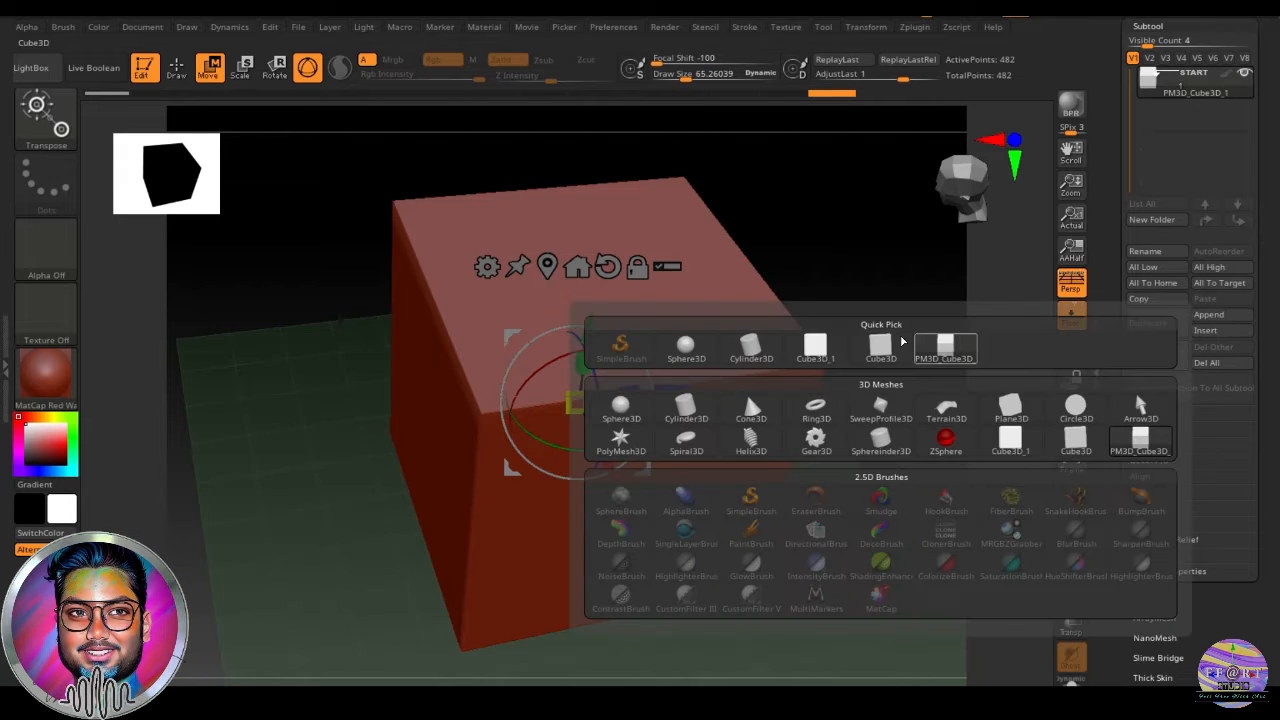
pyautogui.click(748, 350)
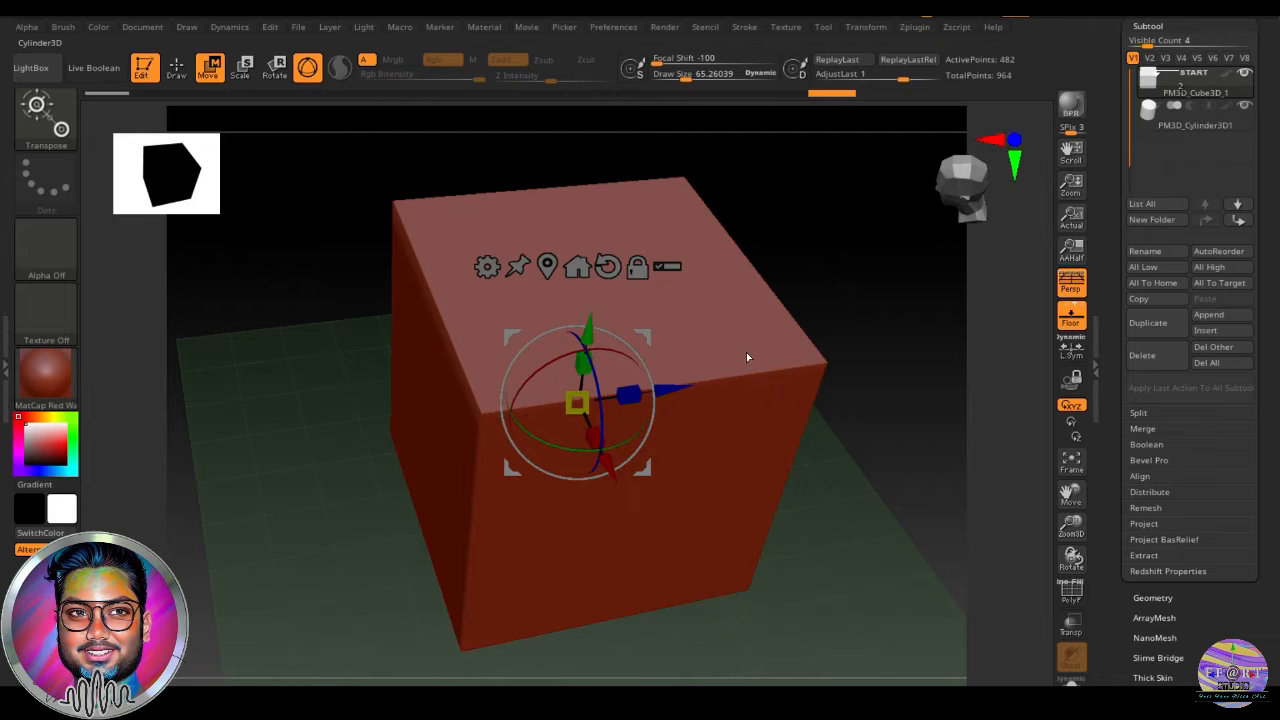
pyautogui.click(1165, 127)
# View the cylinder inside the cube straight from the side, with transparency on and perspective off.
pyautogui.keyDown('shift'); pyautogui.moveTo(892, 436); pyautogui.dragTo(945, 565); pyautogui.keyUp('shift')
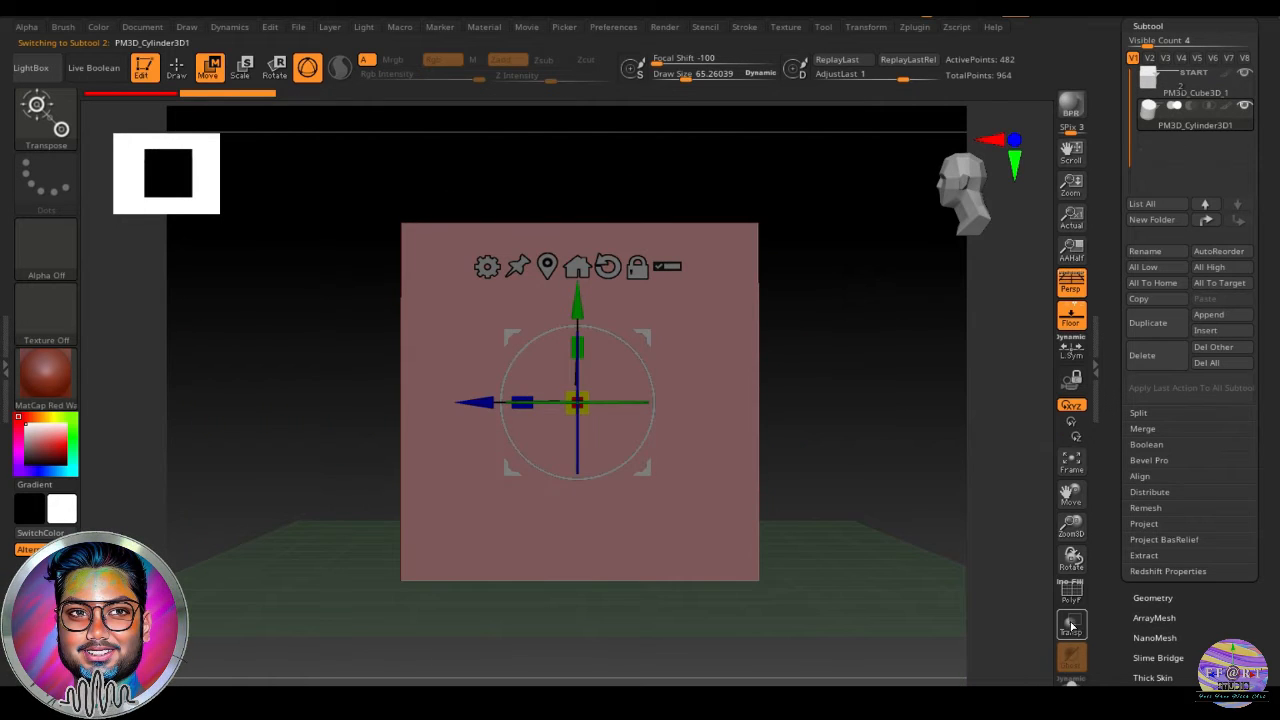
pyautogui.click(1070, 626)
pyautogui.click(1070, 283)
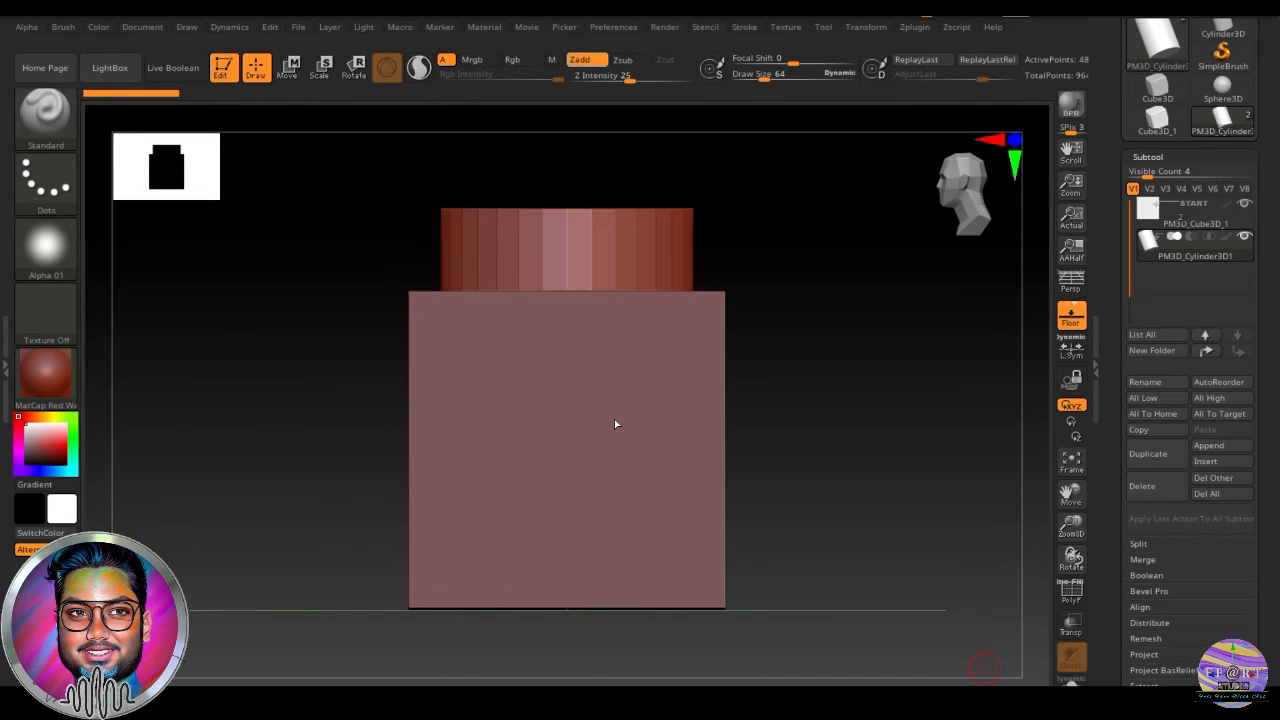
# Switch the active subtool to the cube and back to the cylinder directly on the models, and turn perspective on.
pyautogui.keyDown('alt'); pyautogui.click(716, 521); pyautogui.keyUp('alt')
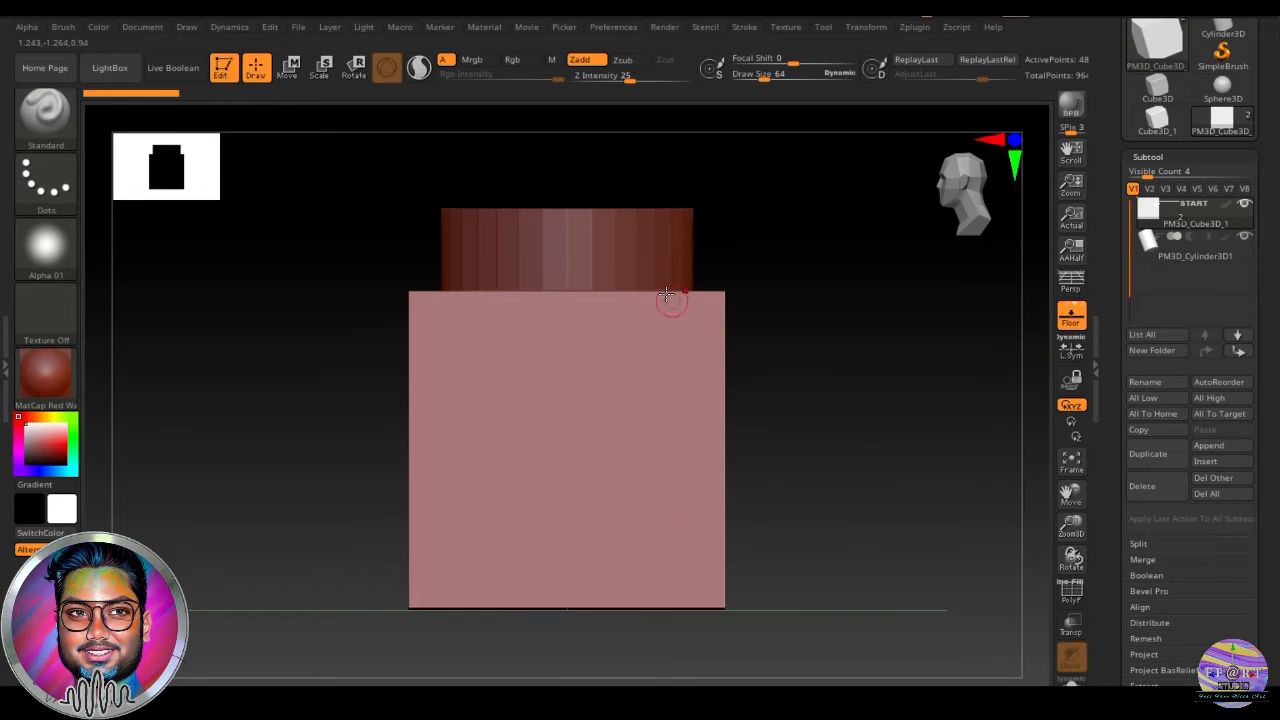
pyautogui.keyDown('alt'); pyautogui.click(642, 235); pyautogui.keyUp('alt')
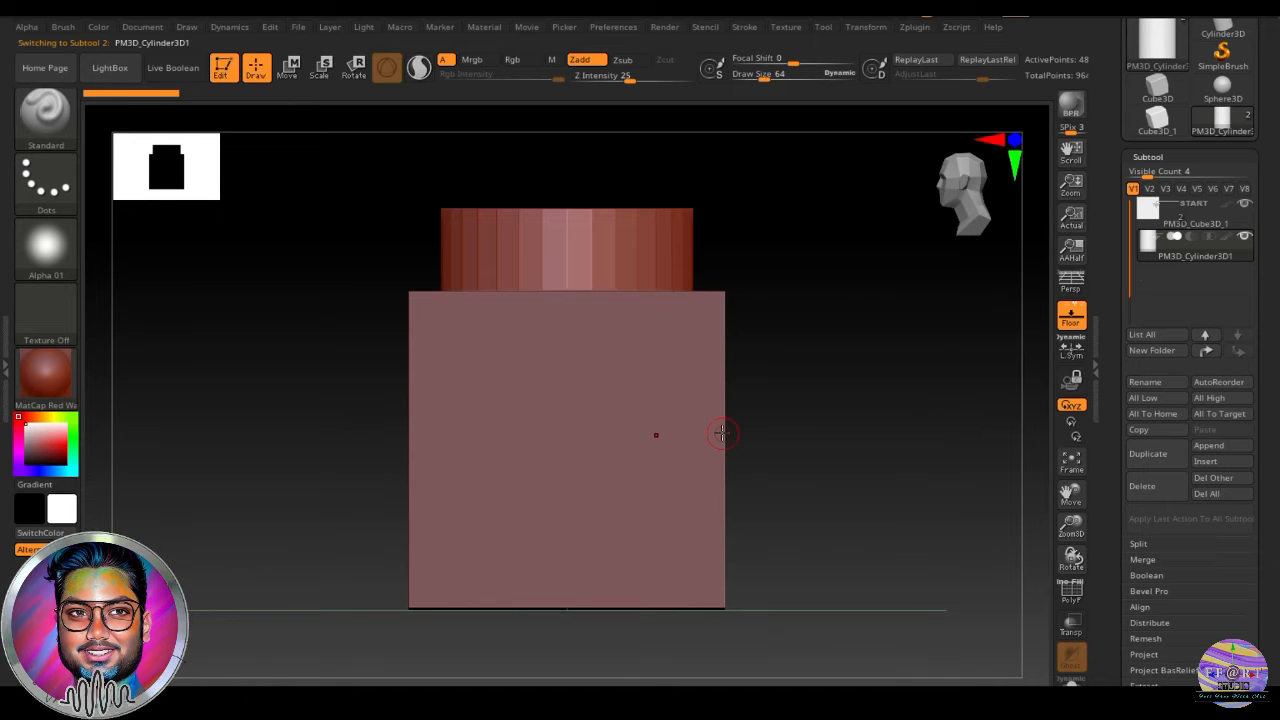
pyautogui.moveTo(722, 433); pyautogui.dragTo(783, 466)
pyautogui.press('p')
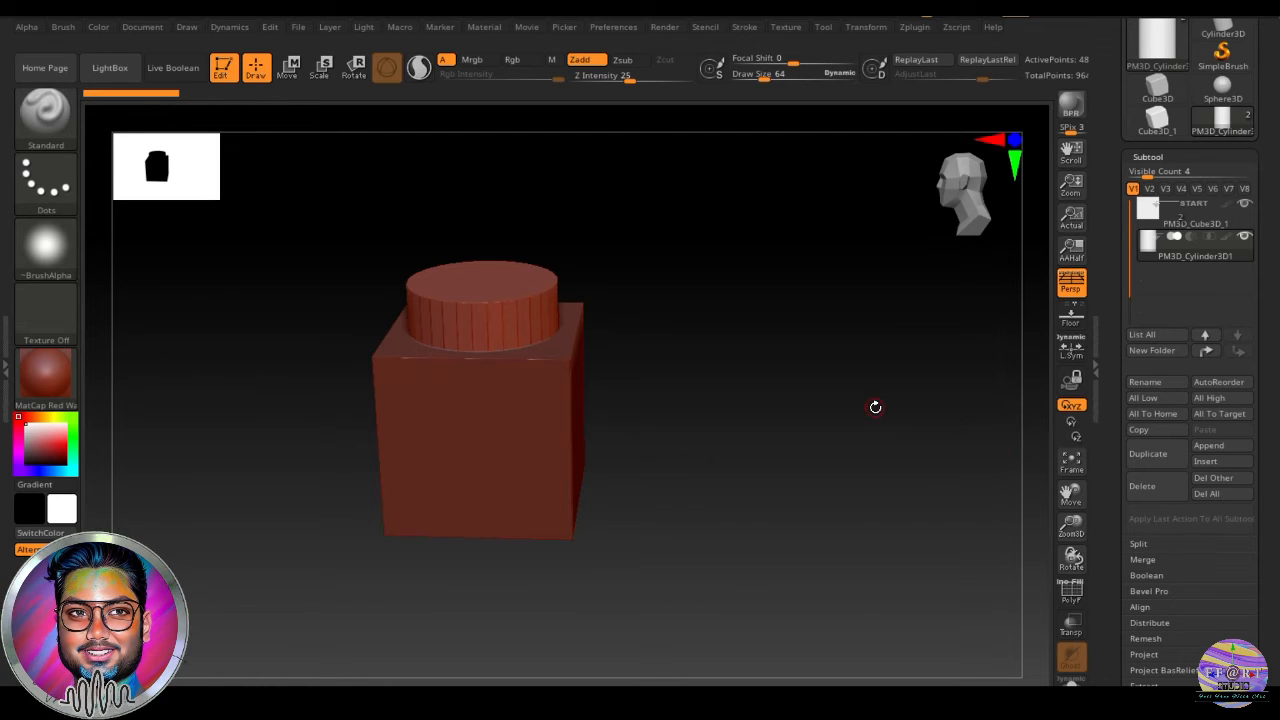
# Duplicate the cylinder subtool twice, moving each copy along its Z axis so they stand in a row beside the cube.
pyautogui.hotkey('ctrl', 'shift', 'd')
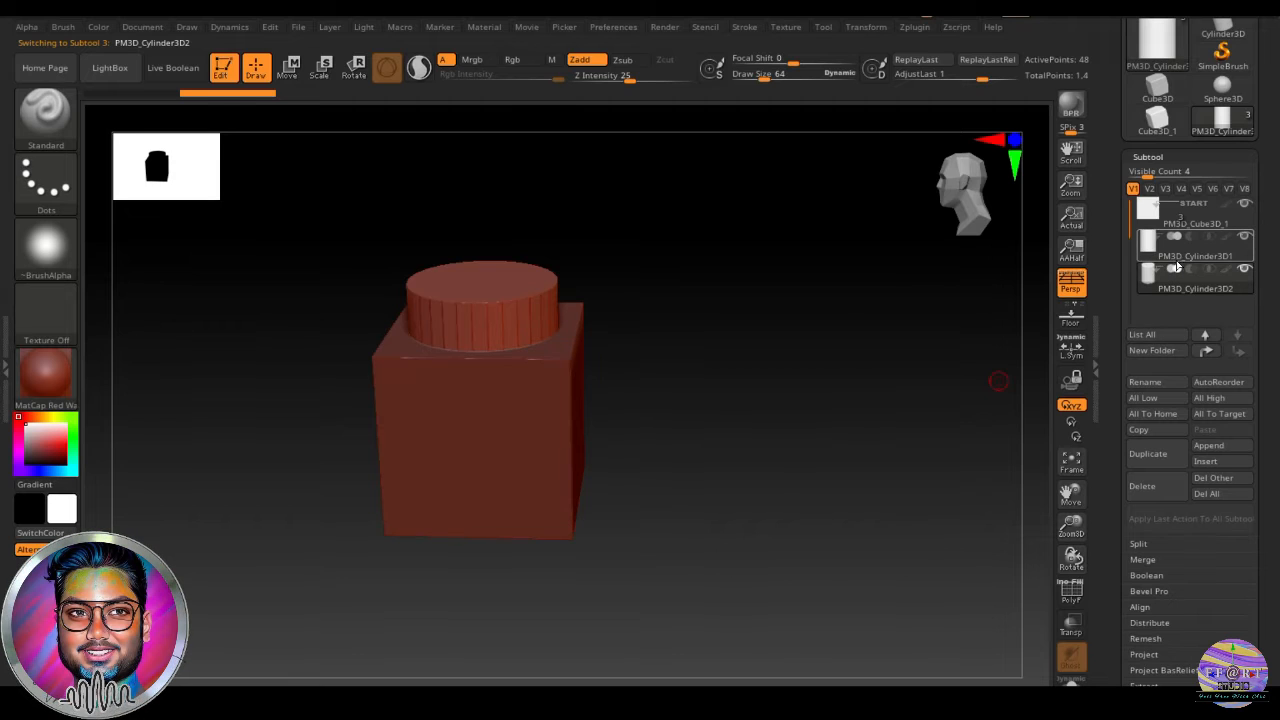
pyautogui.moveTo(1182, 282)
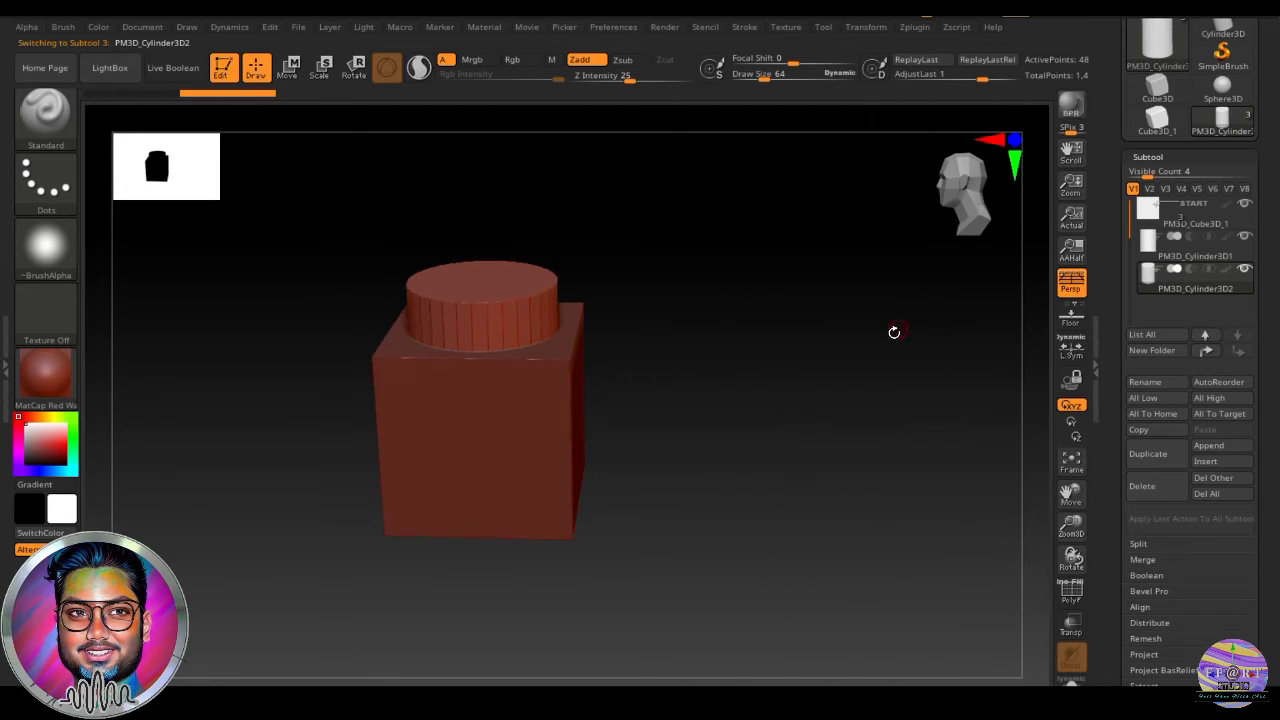
pyautogui.press('w')
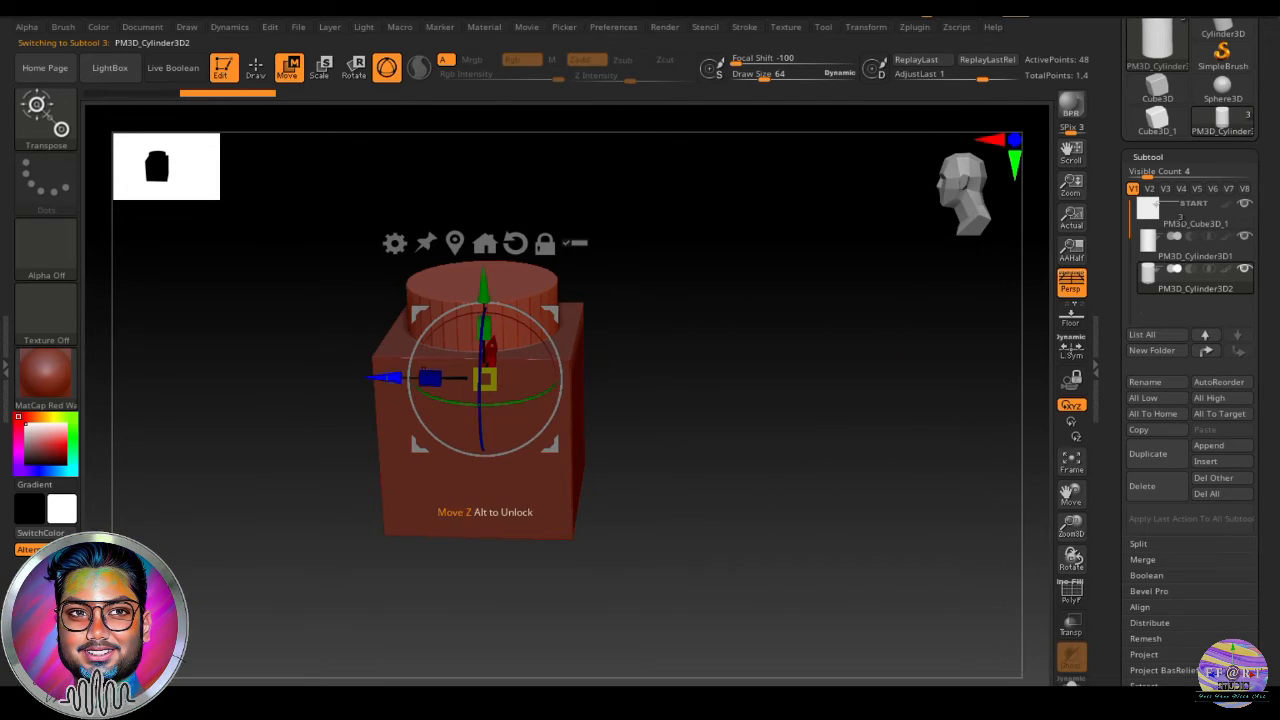
pyautogui.moveTo(388, 377); pyautogui.dragTo(607, 380)
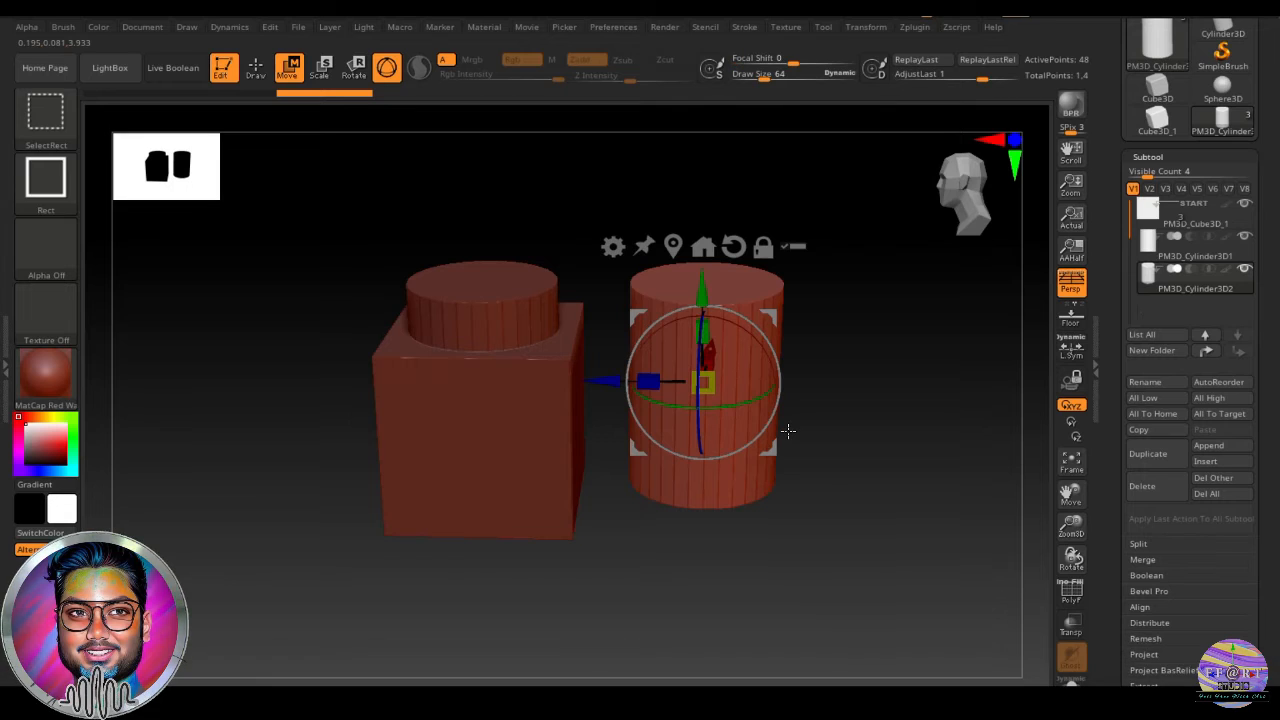
pyautogui.hotkey('ctrl', 'shift', 'd')
pyautogui.moveTo(648, 381); pyautogui.dragTo(829, 382)
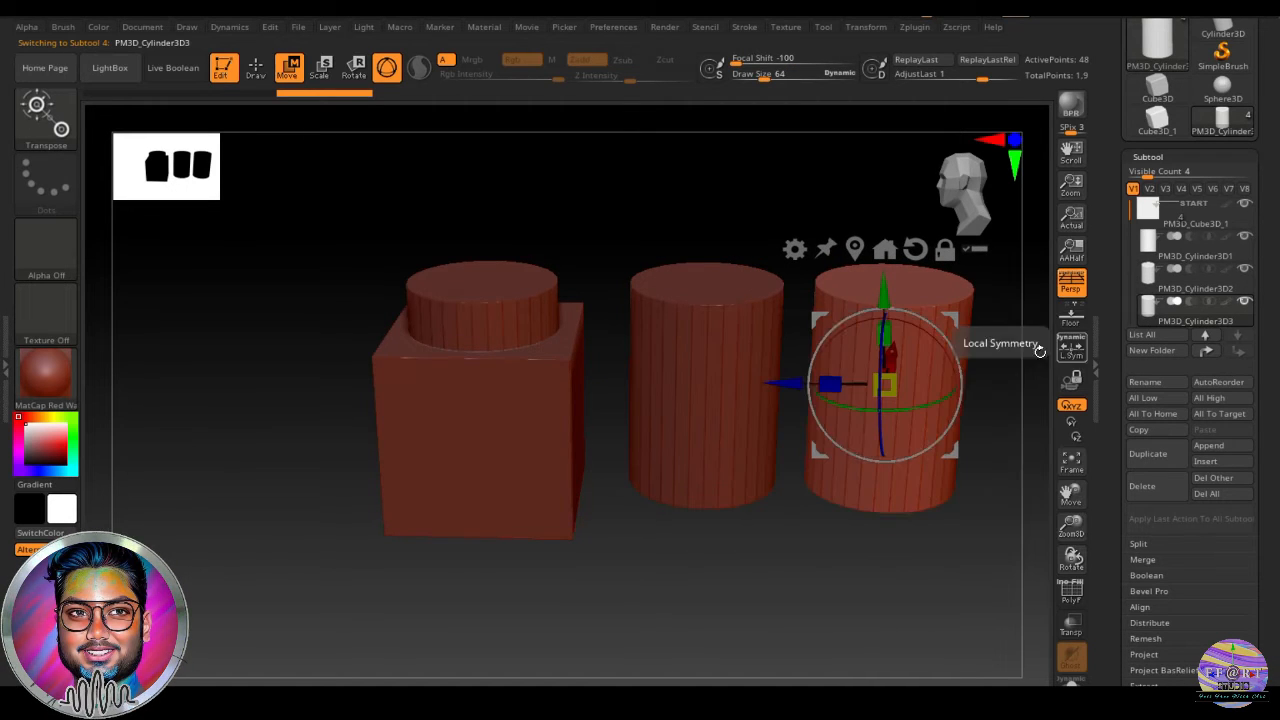
# Hide all subtools except the active cylinder in one go, and show them all again.
pyautogui.click(1247, 205)
pyautogui.click(1247, 205)
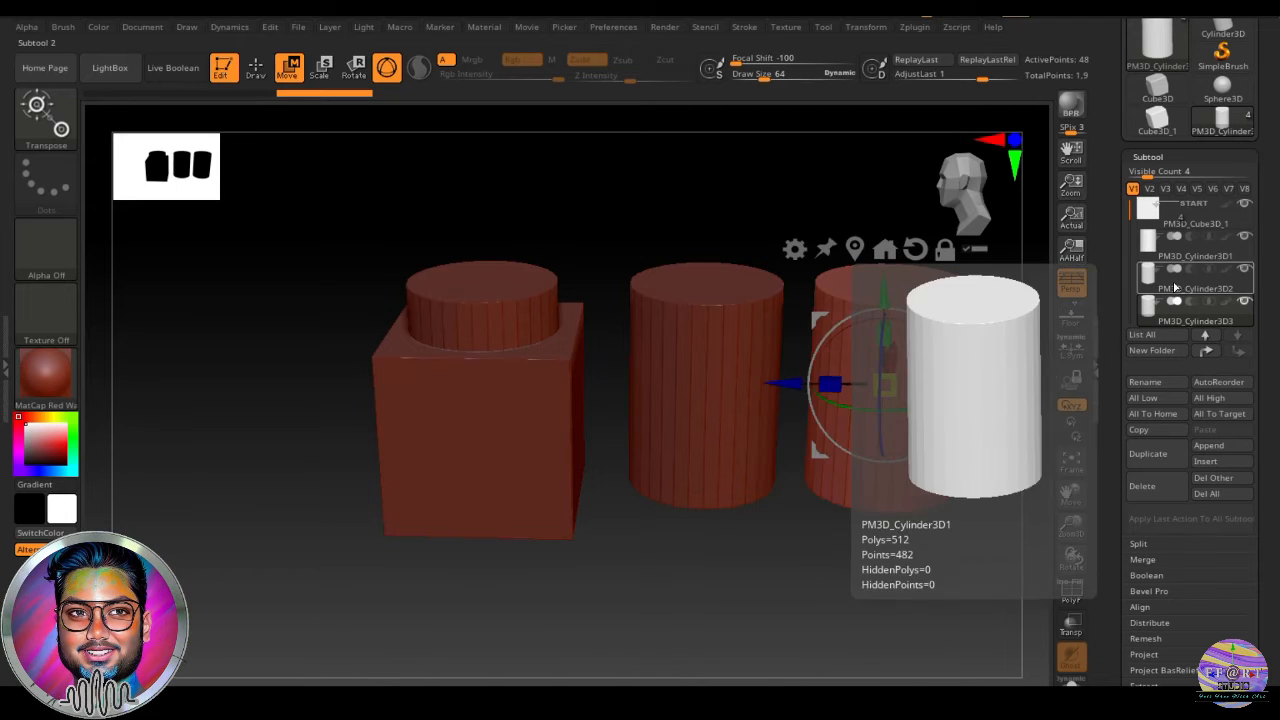
pyautogui.click(1247, 205)
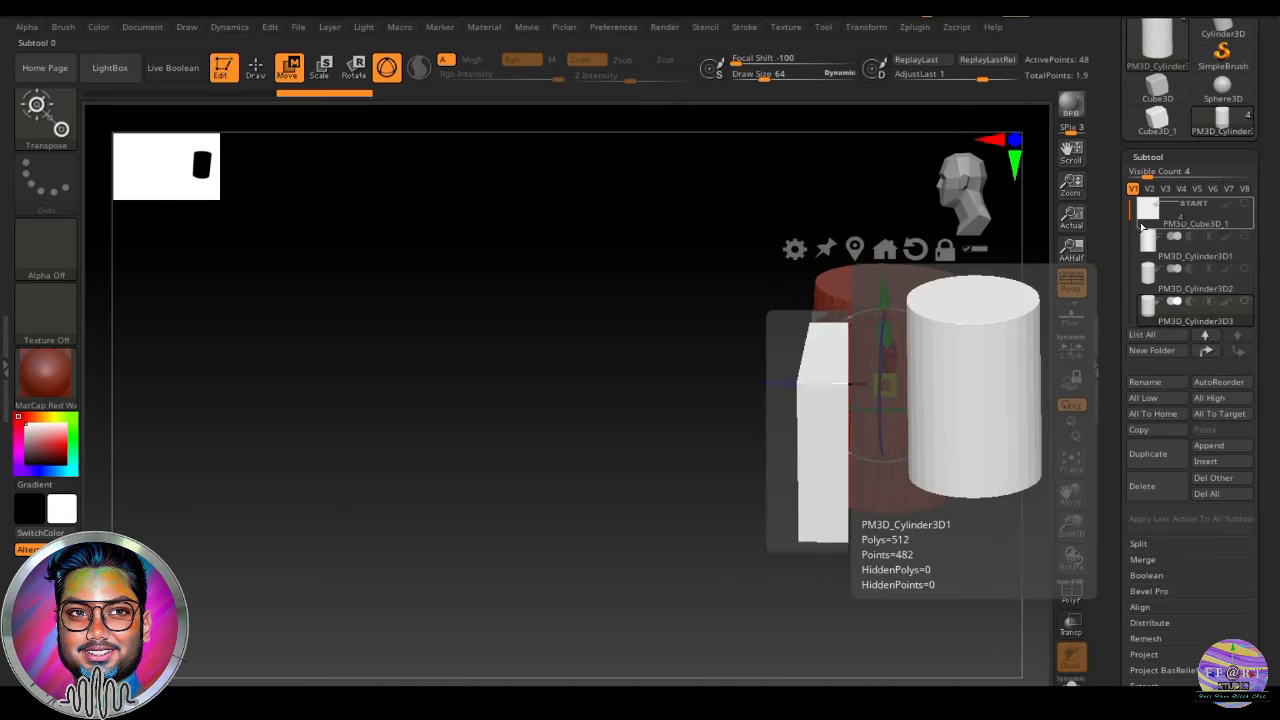
pyautogui.moveTo(1130, 202); pyautogui.dragTo(1130, 198)
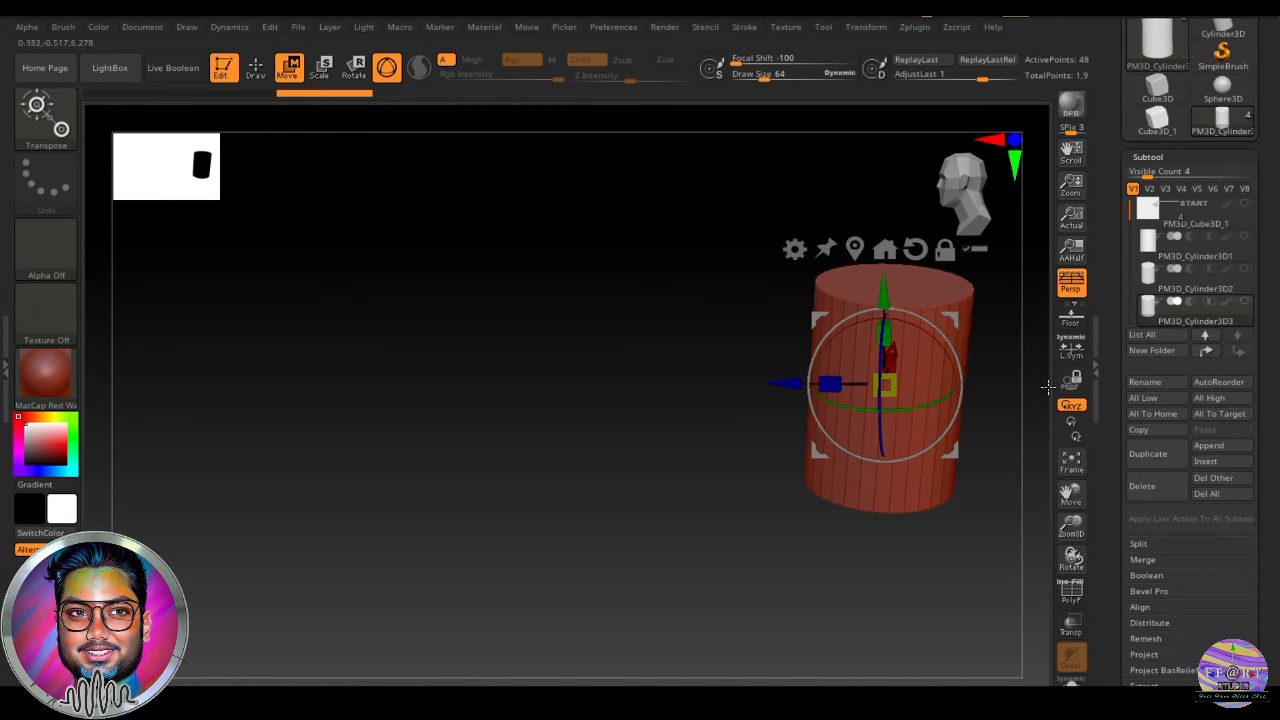
pyautogui.moveTo(1247, 304)
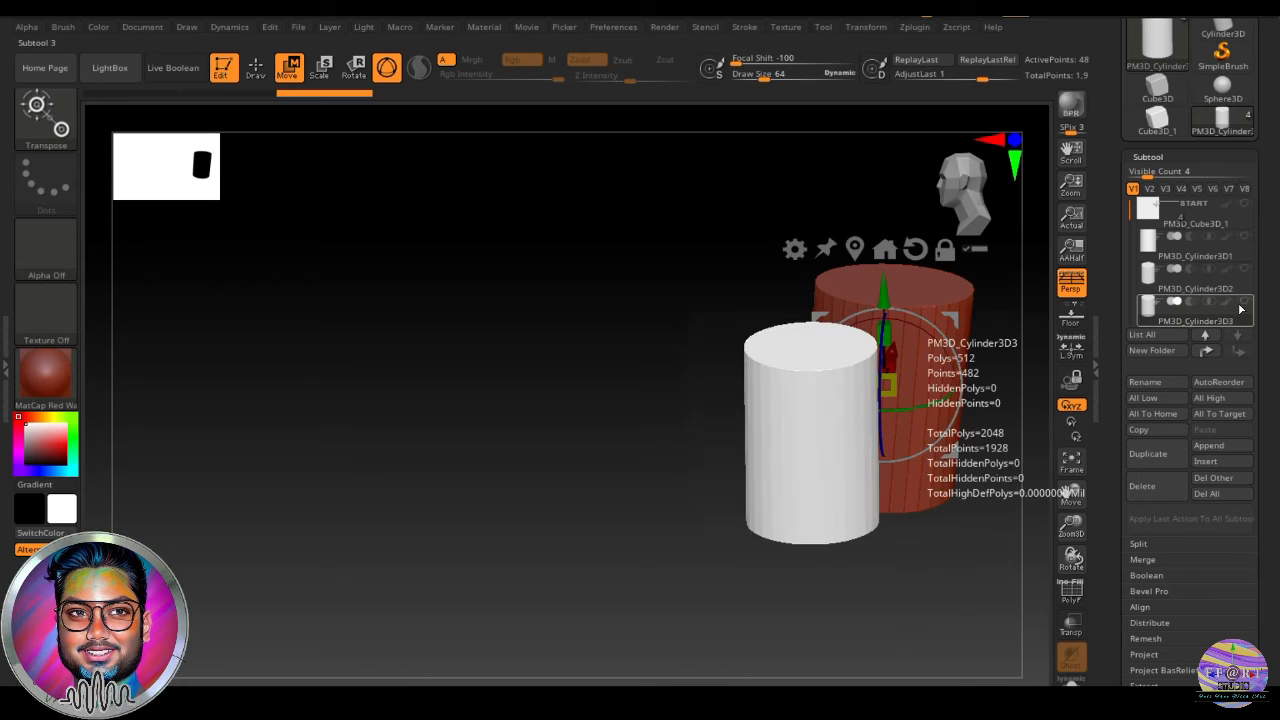
pyautogui.moveTo(1249, 139); pyautogui.dragTo(1249, 217)
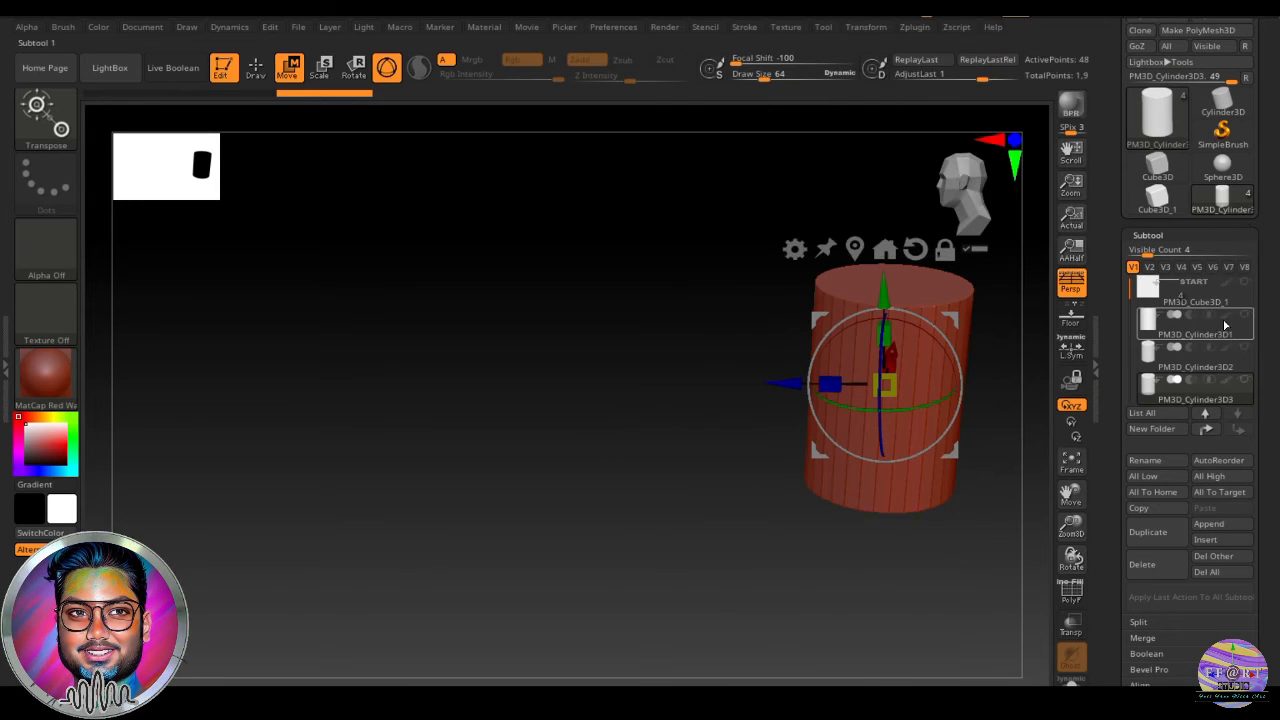
pyautogui.click(1246, 285)
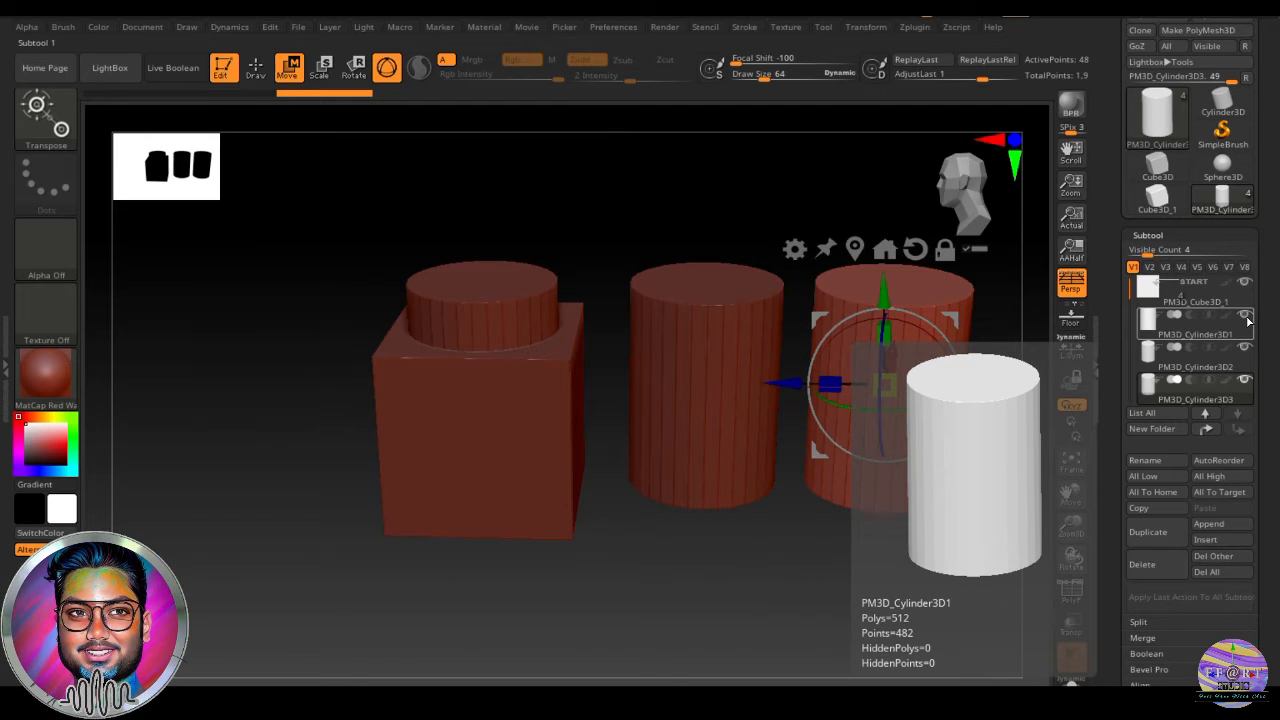
# Toggle the visibility of the three cylinder subtools individually, hiding each one and showing it again.
pyautogui.click(1246, 316)
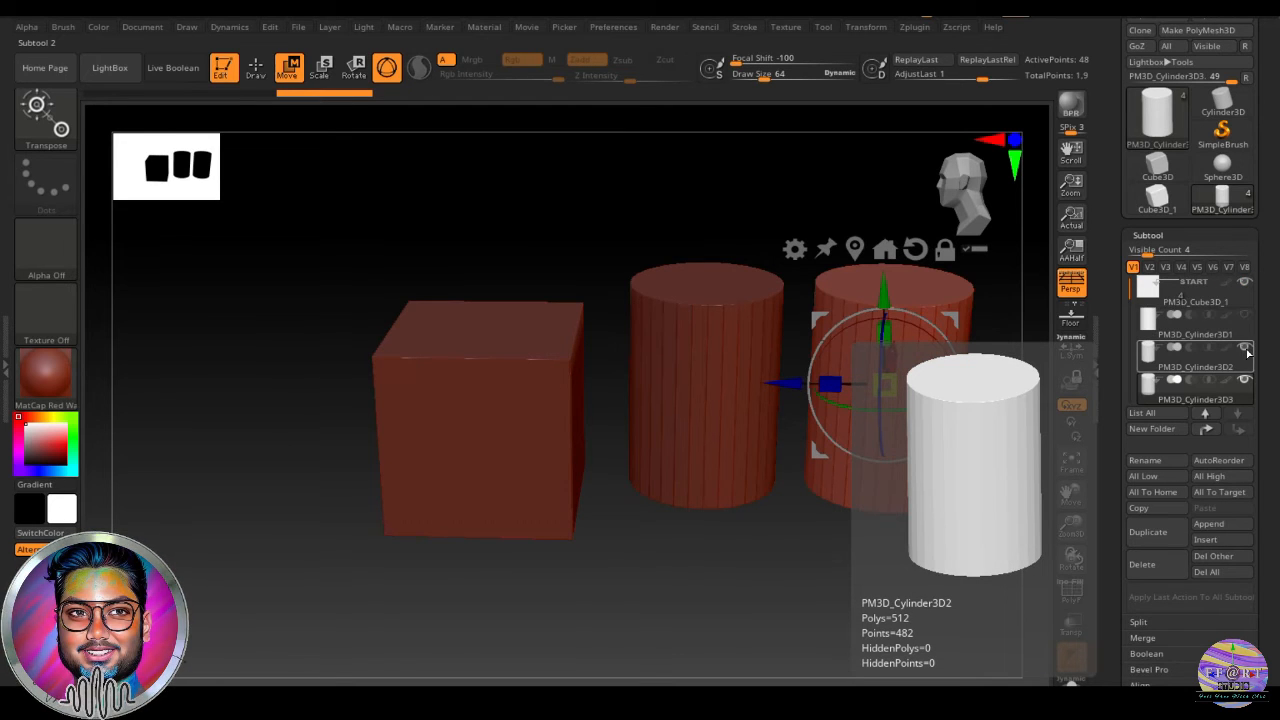
pyautogui.click(1246, 349)
pyautogui.click(1246, 381)
pyautogui.click(1247, 316)
pyautogui.click(1245, 348)
pyautogui.click(1245, 381)
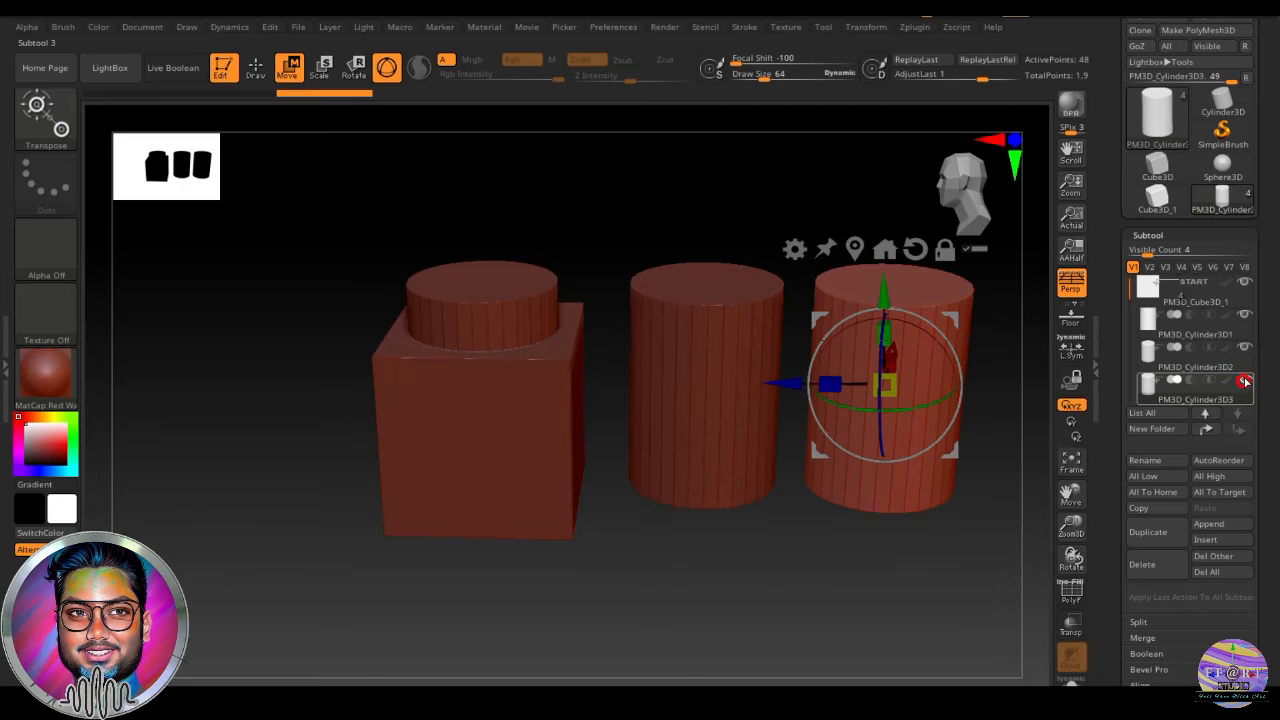
# Turn off the Start flag of the cube subtool and hide only the cube.
pyautogui.moveTo(1150, 286)
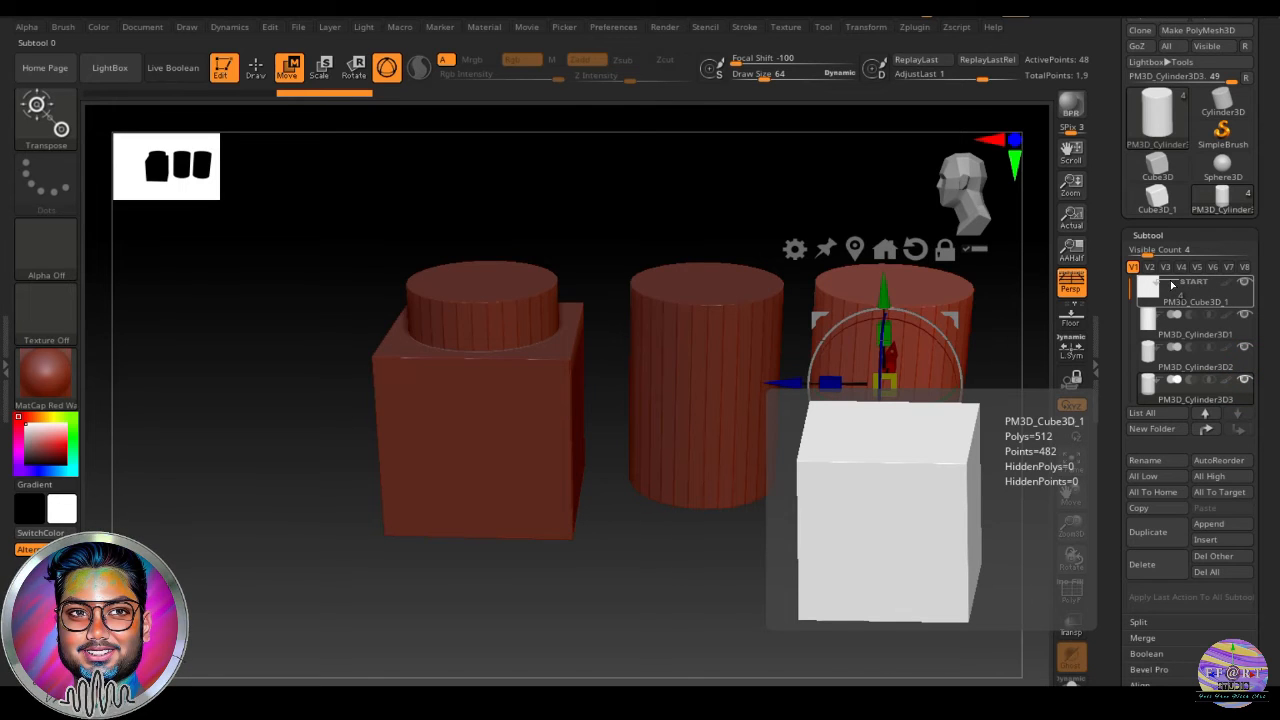
pyautogui.click(1167, 284)
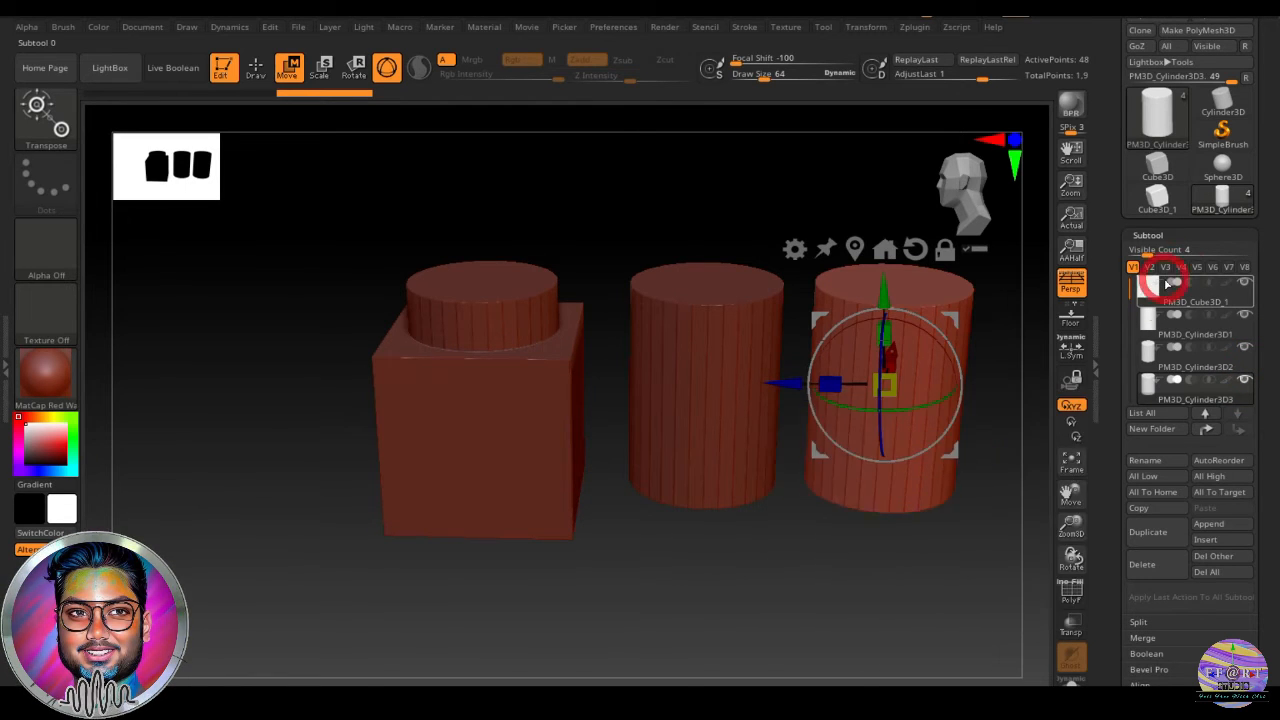
pyautogui.click(1247, 287)
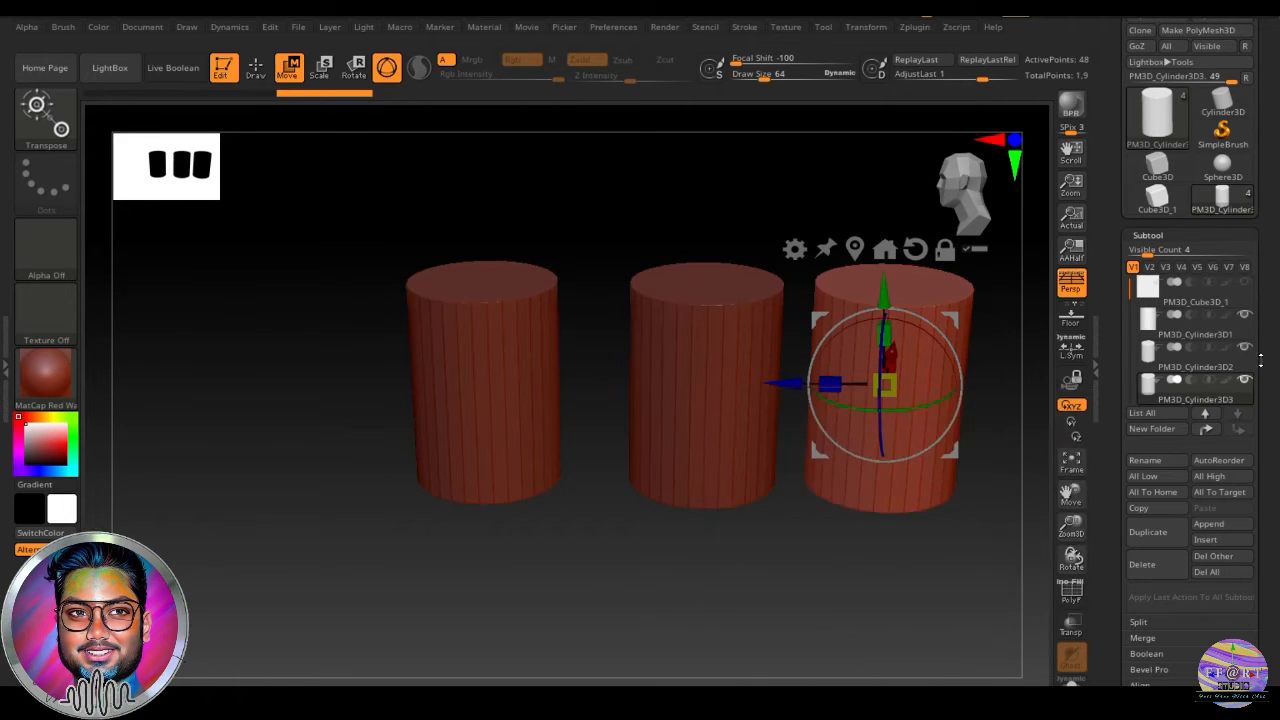
# Make PM3D_Cylinder3D1 the active subtool and isolate it by hiding the other two cylinders.
pyautogui.moveTo(1196, 295)
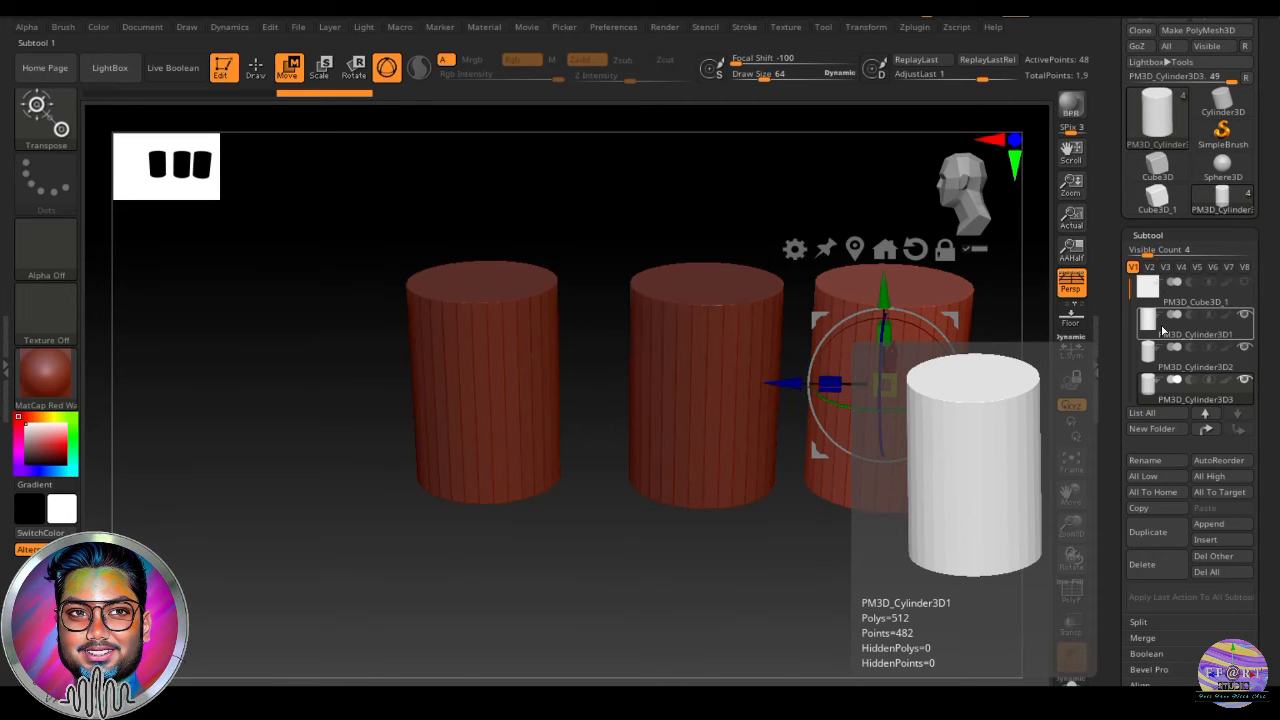
pyautogui.keyDown('shift'); pyautogui.click(1163, 330); pyautogui.keyUp('shift')
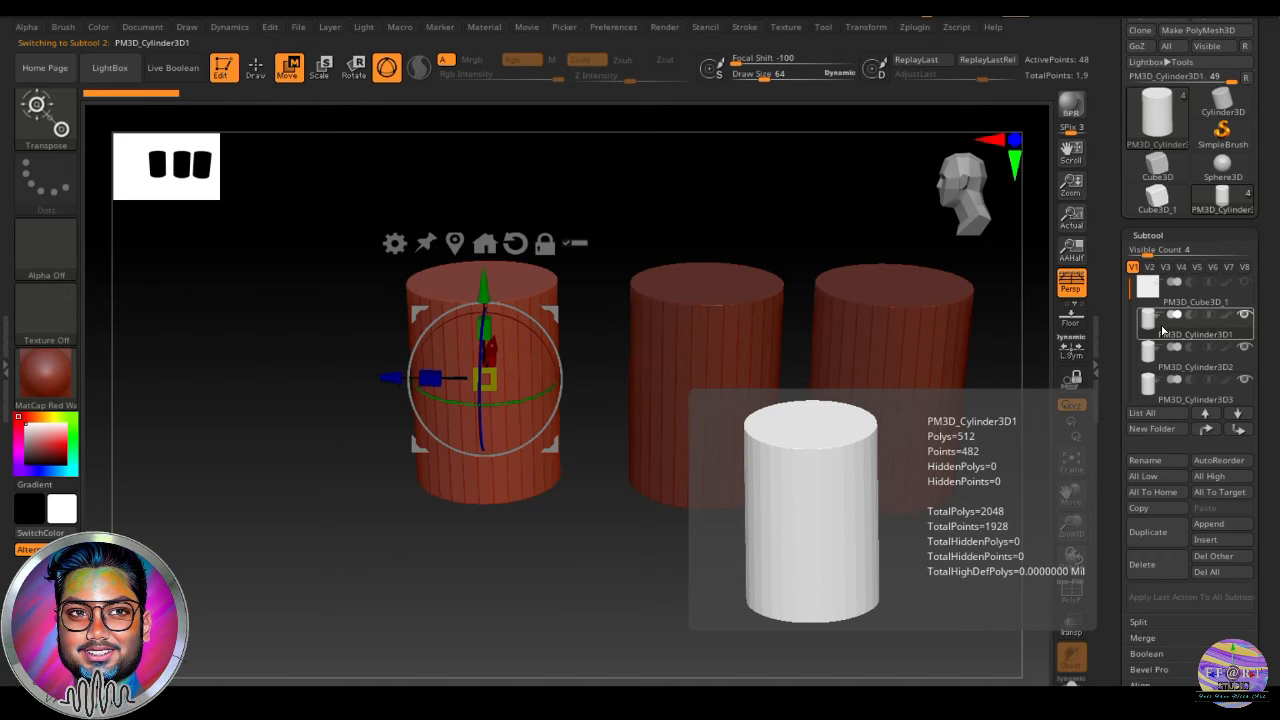
pyautogui.keyDown('shift'); pyautogui.click(1162, 330); pyautogui.keyUp('shift')
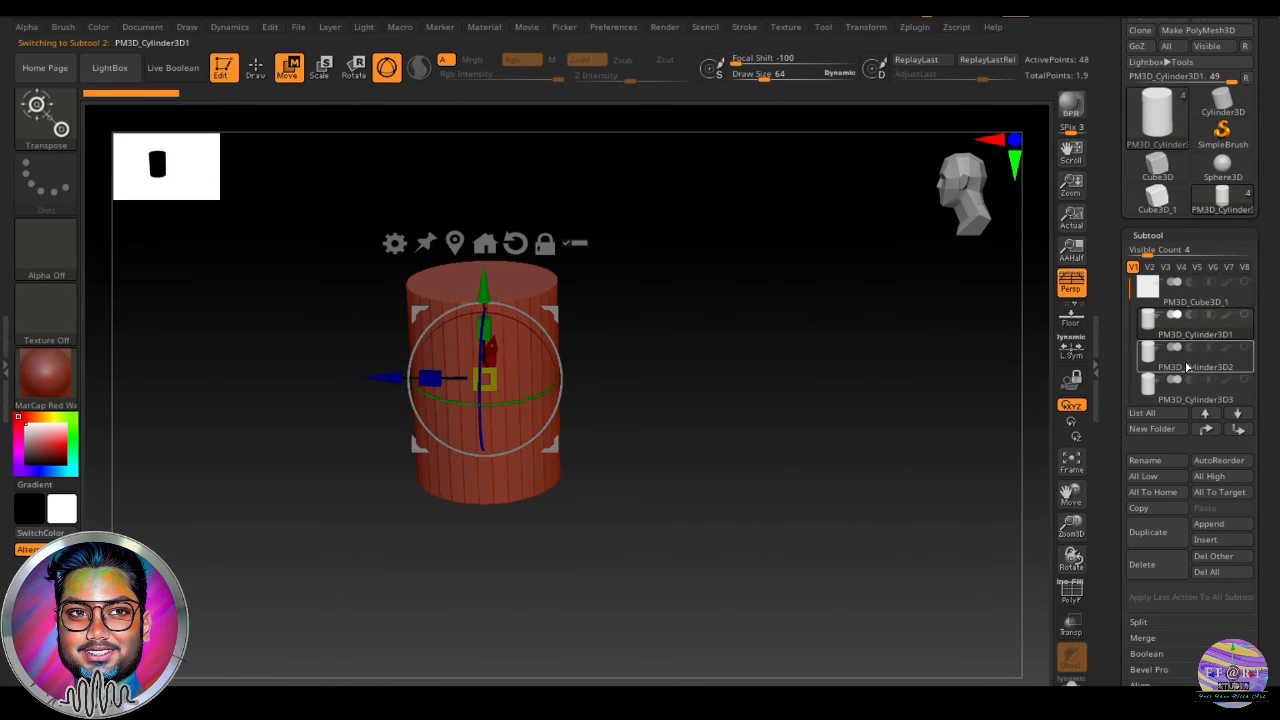
pyautogui.keyDown('shift'); pyautogui.click(1161, 322); pyautogui.keyUp('shift')
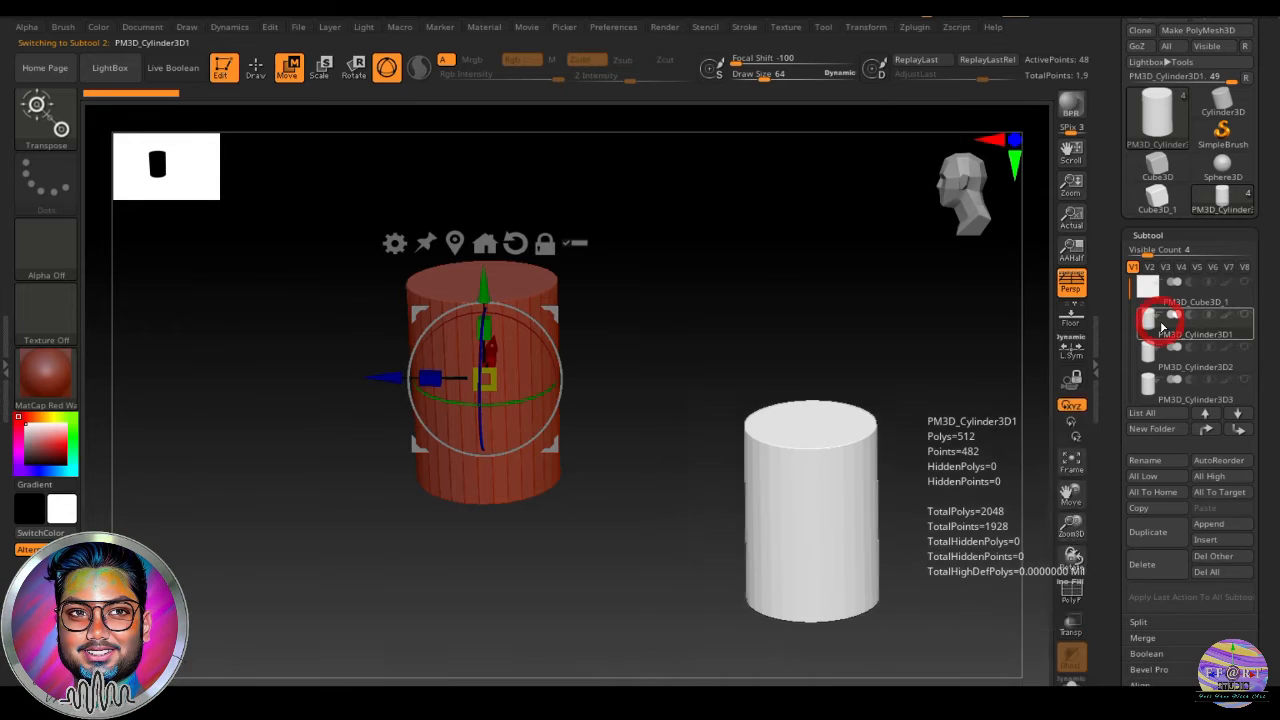
# Show all subtools again and make the third cylinder, PM3D_Cylinder3D3, the active subtool.
pyautogui.keyDown('shift'); pyautogui.click(1163, 333); pyautogui.keyUp('shift')
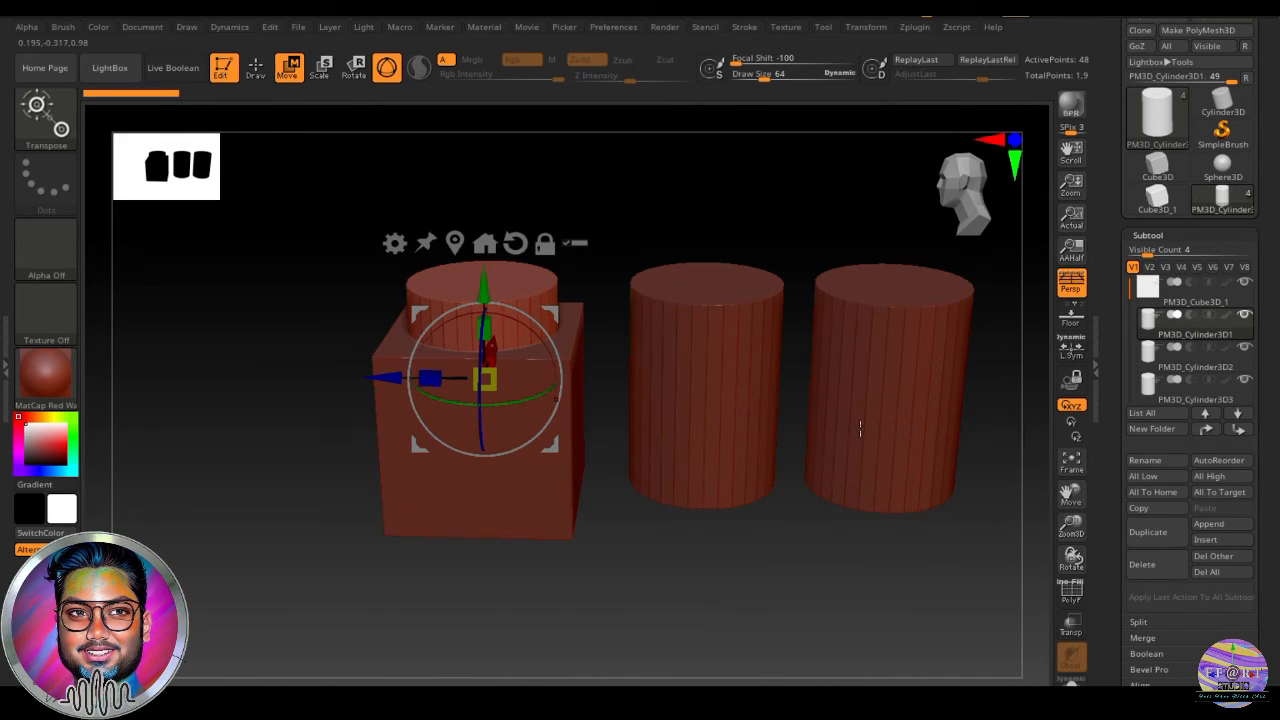
pyautogui.keyDown('alt'); pyautogui.click(859, 428); pyautogui.keyUp('alt')
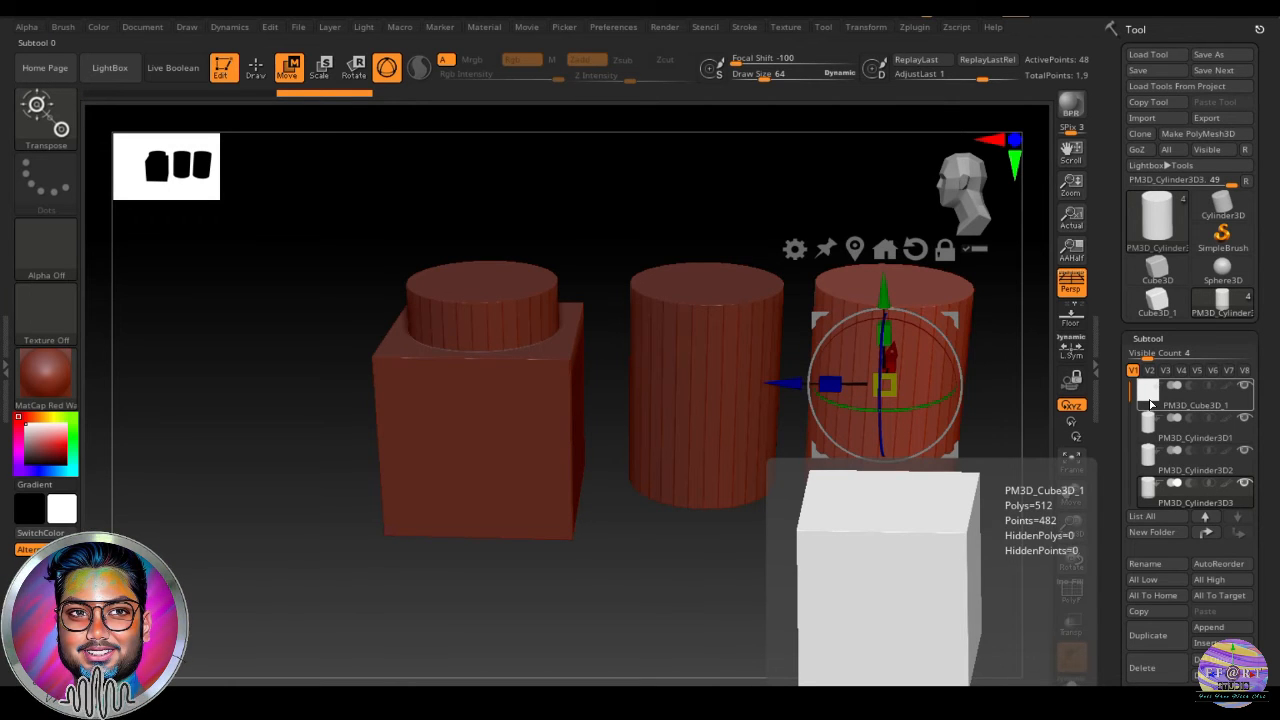
# Make PM3D_Cube3D_1 the active subtool, isolate it, and bring the three cylinders back into view.
pyautogui.click(1151, 404)
pyautogui.keyDown('shift'); pyautogui.click(1181, 400); pyautogui.keyUp('shift')
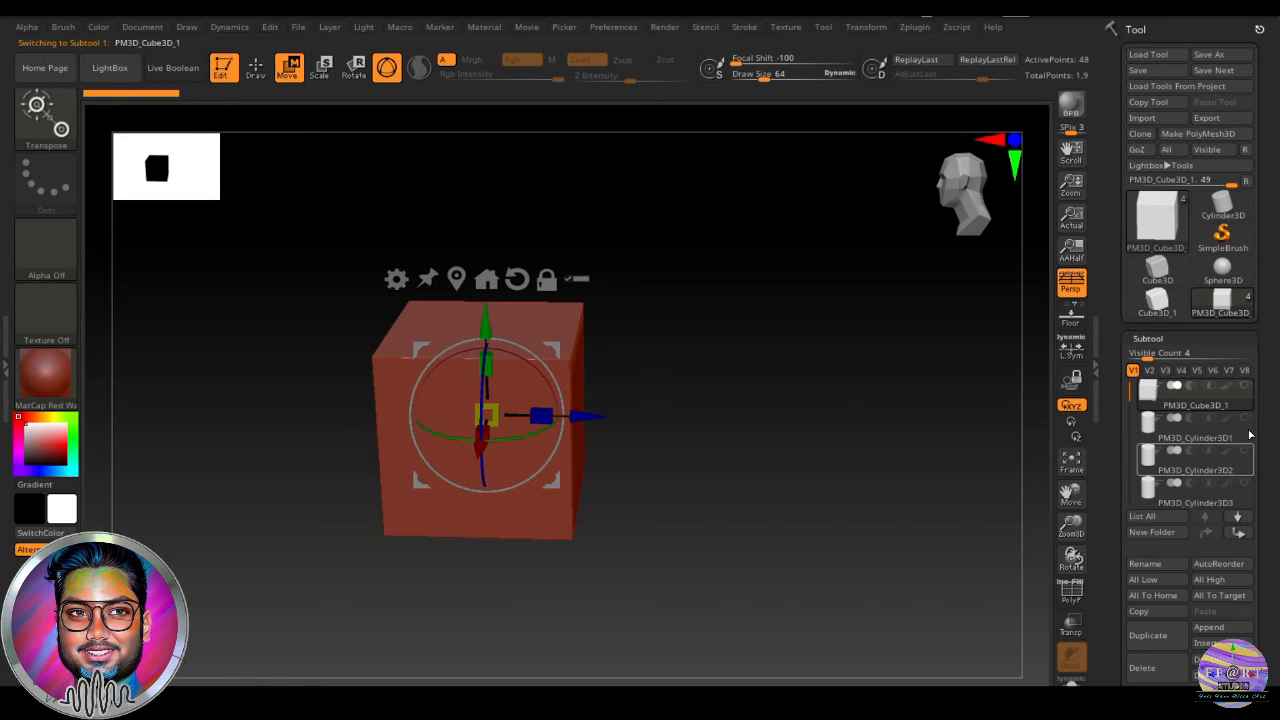
pyautogui.moveTo(1249, 500)
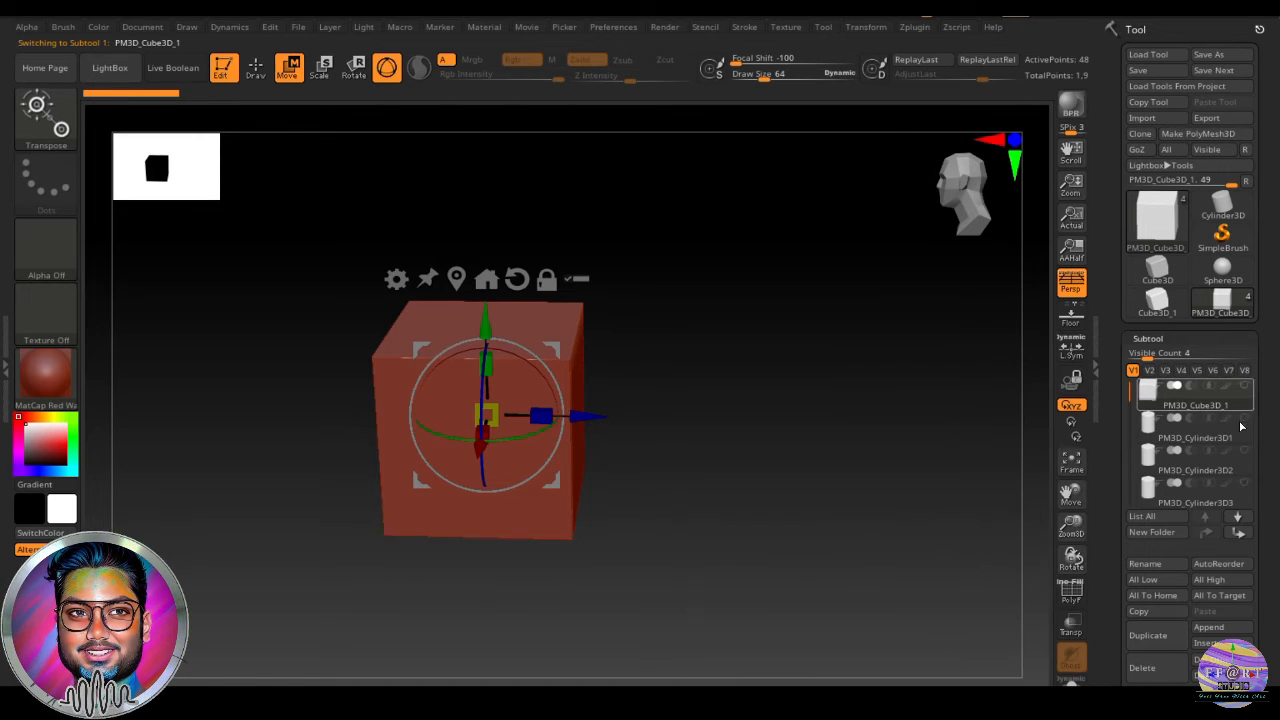
pyautogui.moveTo(1130, 395)
pyautogui.mouseDown()
pyautogui.moveTo(1130, 413)
pyautogui.moveTo(1130, 395)
pyautogui.mouseUp()
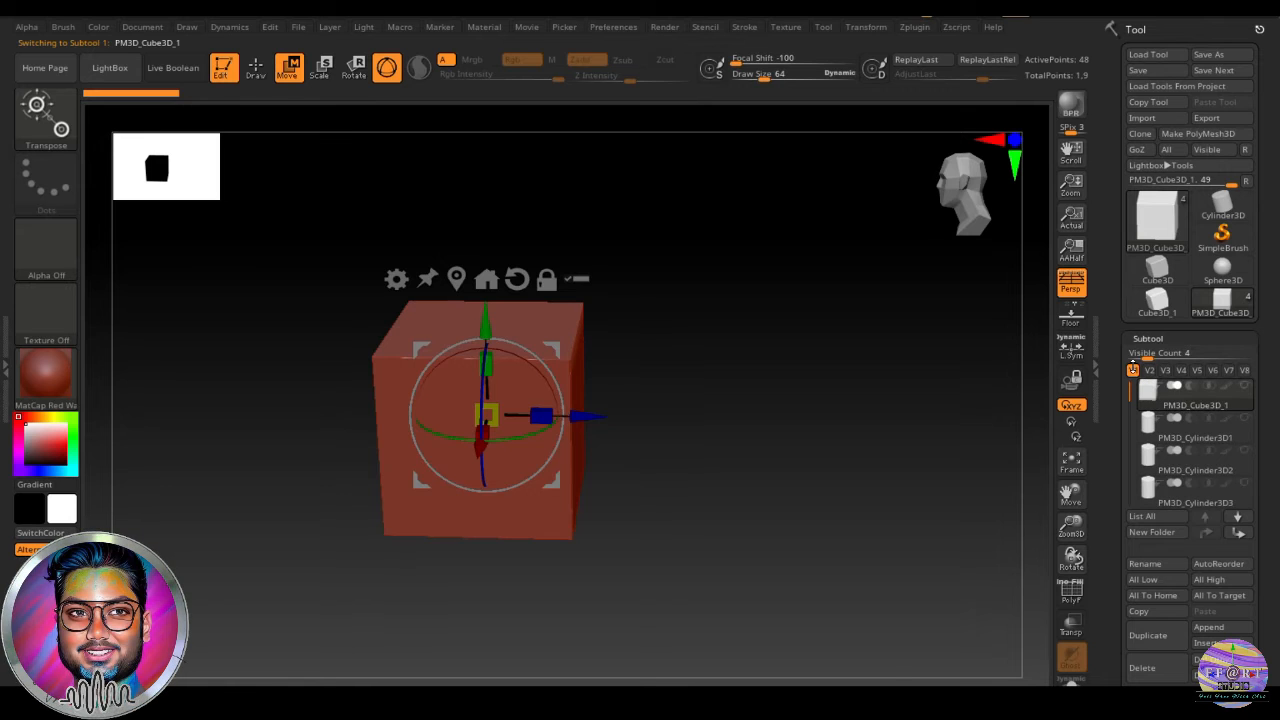
pyautogui.moveTo(1155, 403)
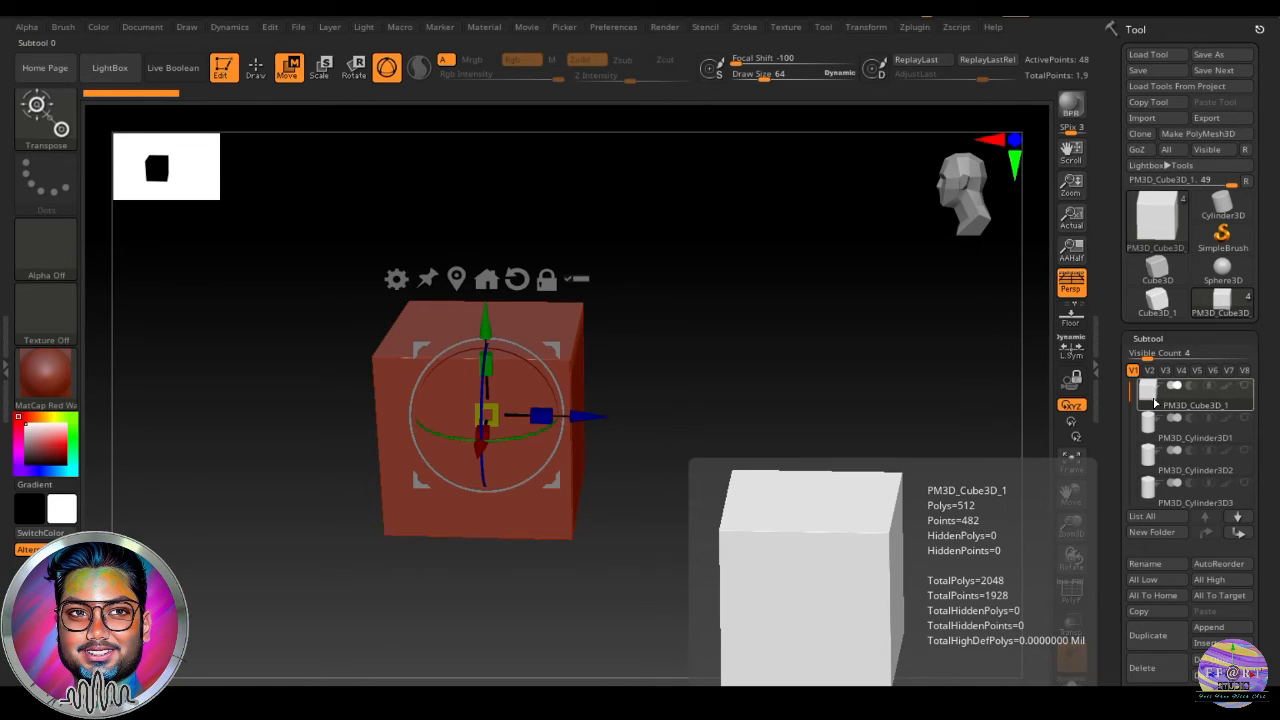
pyautogui.keyDown('shift'); pyautogui.click(1244, 385); pyautogui.keyUp('shift')
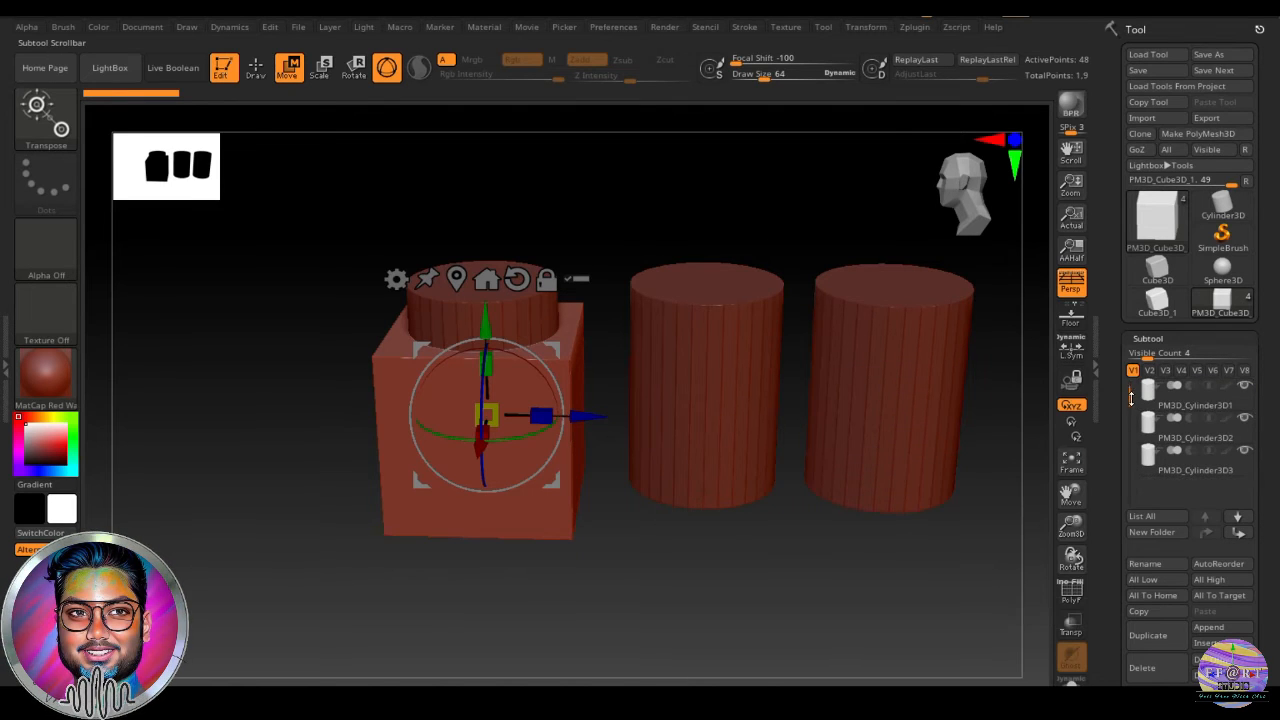
# Switch the active subtool from the cube to PM3D_Cylinder3D1.
pyautogui.moveTo(1248, 388)
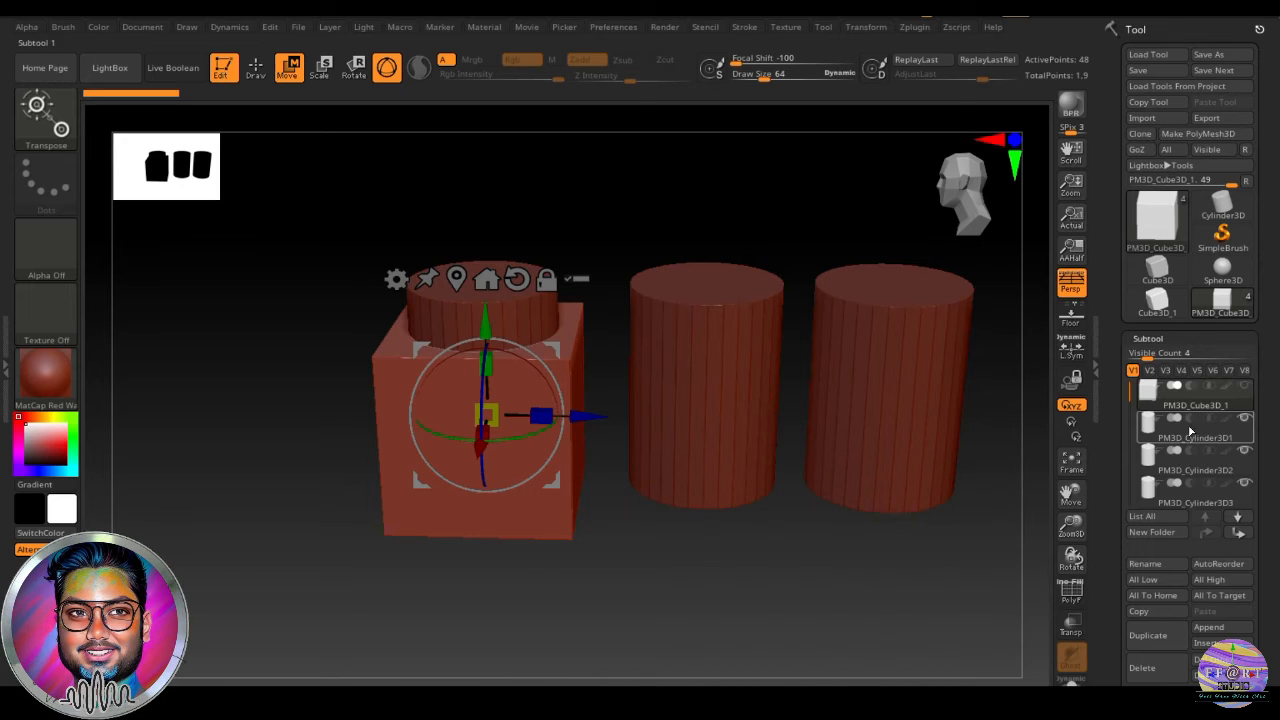
pyautogui.click(1172, 432)
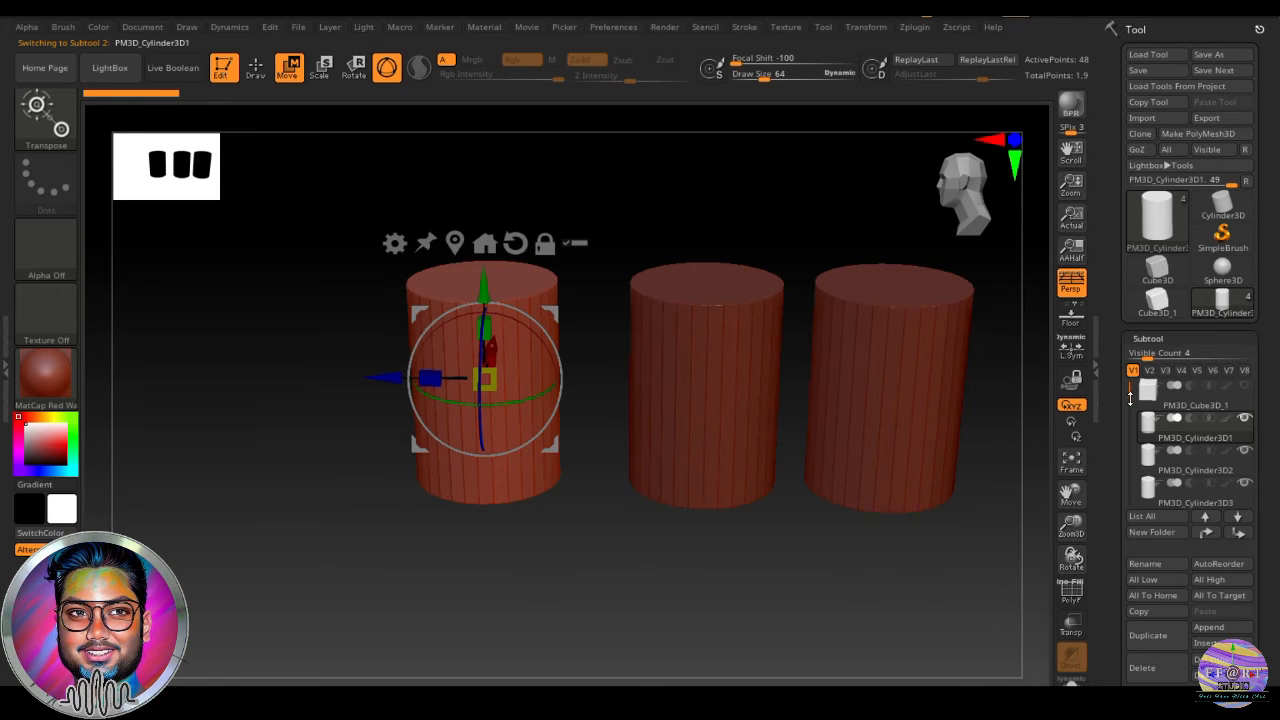
pyautogui.scroll(-1, 1129, 396)
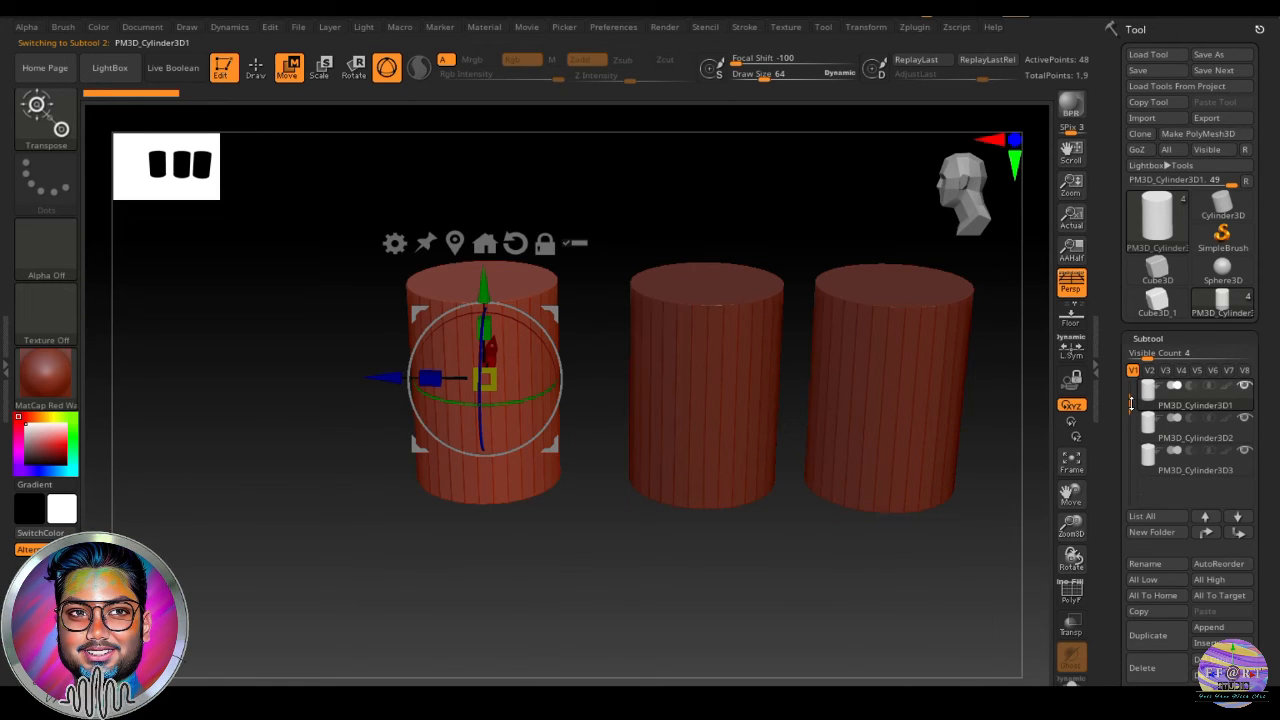
pyautogui.moveTo(1262, 500); pyautogui.dragTo(1271, 393)
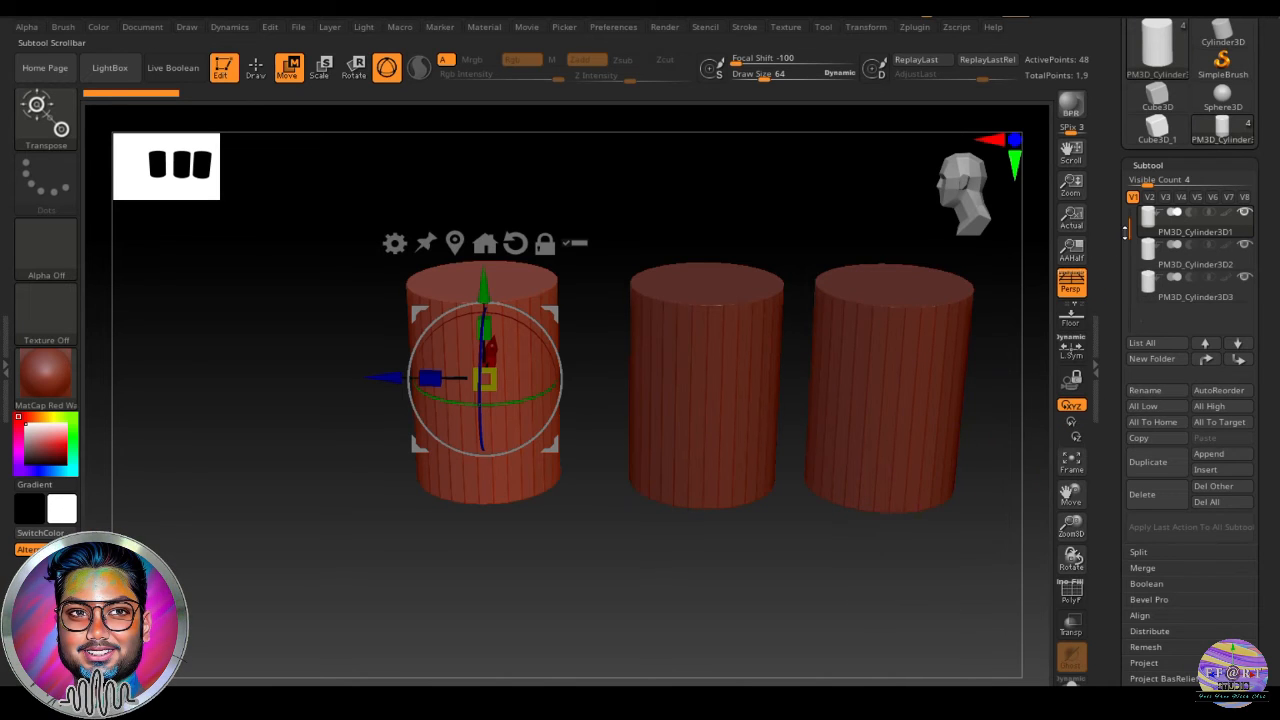
pyautogui.moveTo(1130, 228); pyautogui.dragTo(1130, 212)
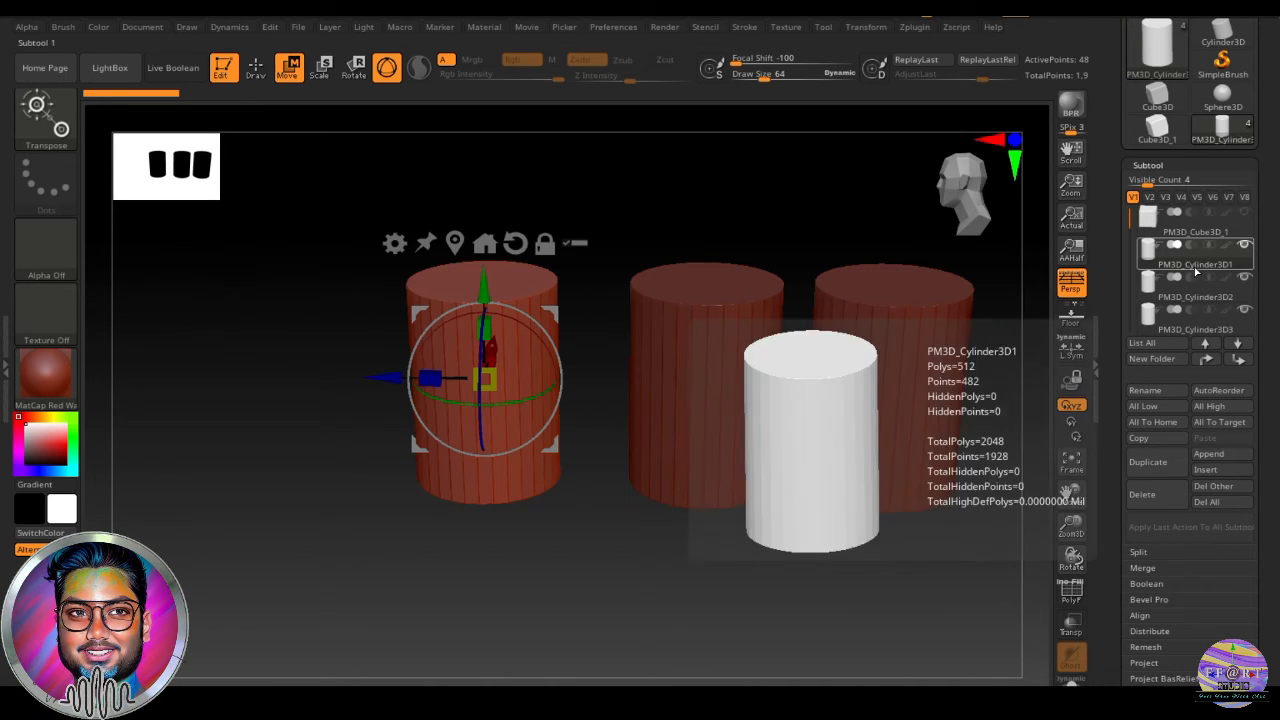
# Make the cube the active subtool and rename it cube_01.
pyautogui.click(1208, 232)
pyautogui.moveTo(1244, 220)
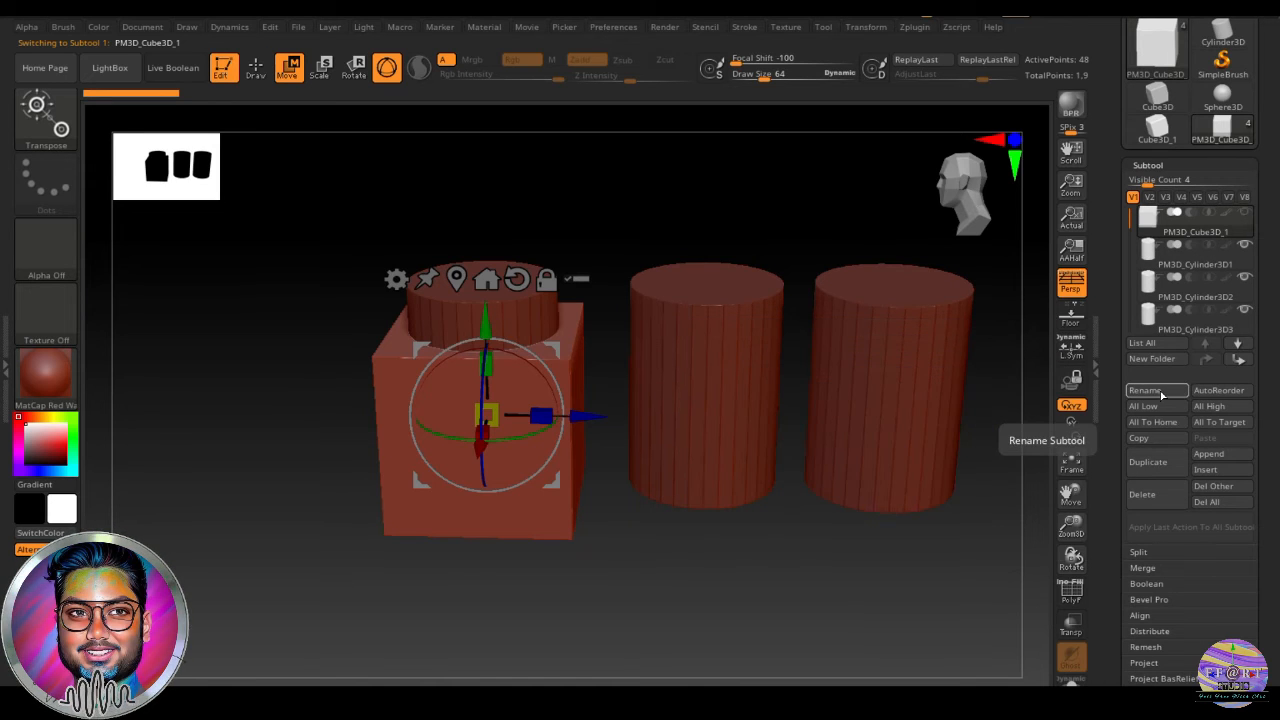
pyautogui.click(1160, 390)
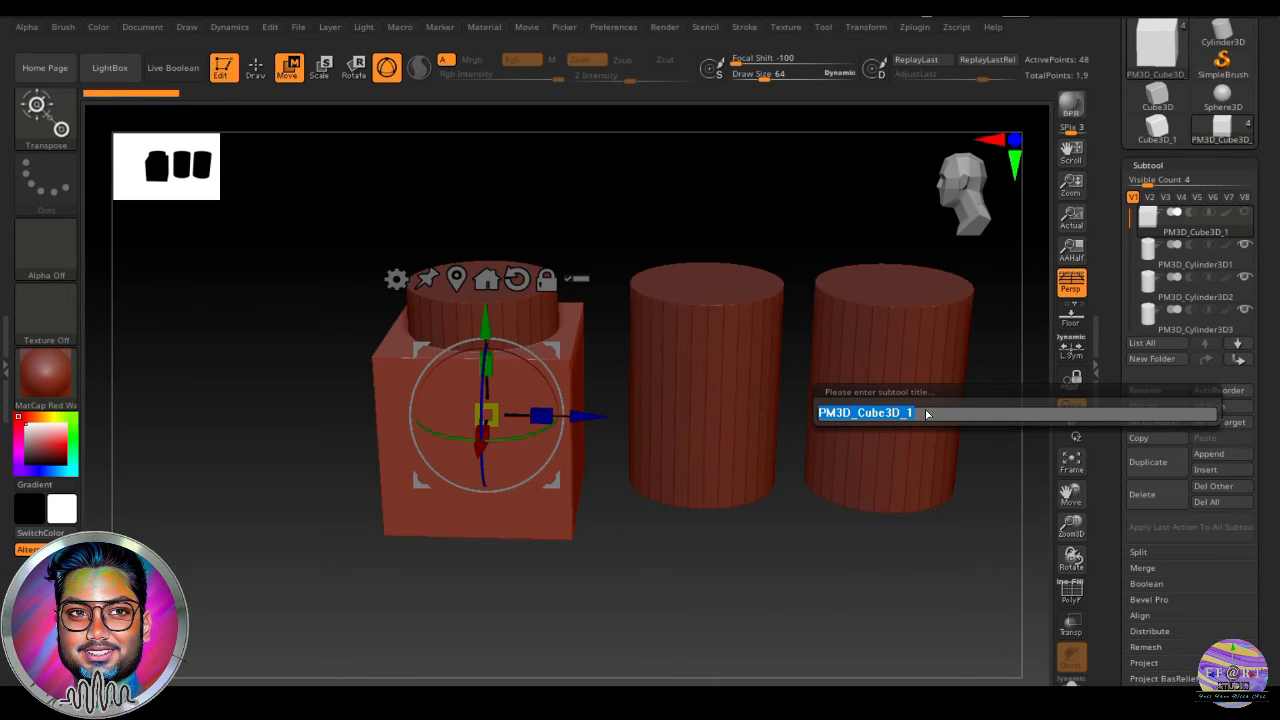
pyautogui.write('cube')
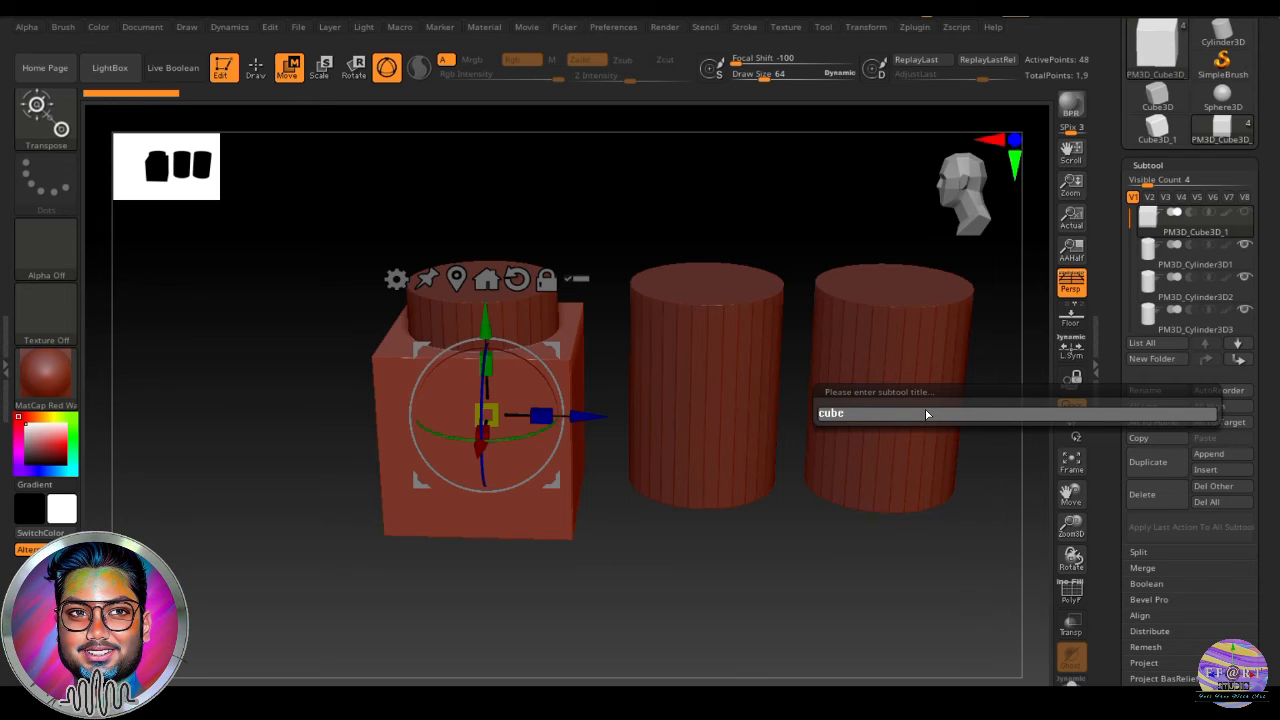
pyautogui.write('_01')
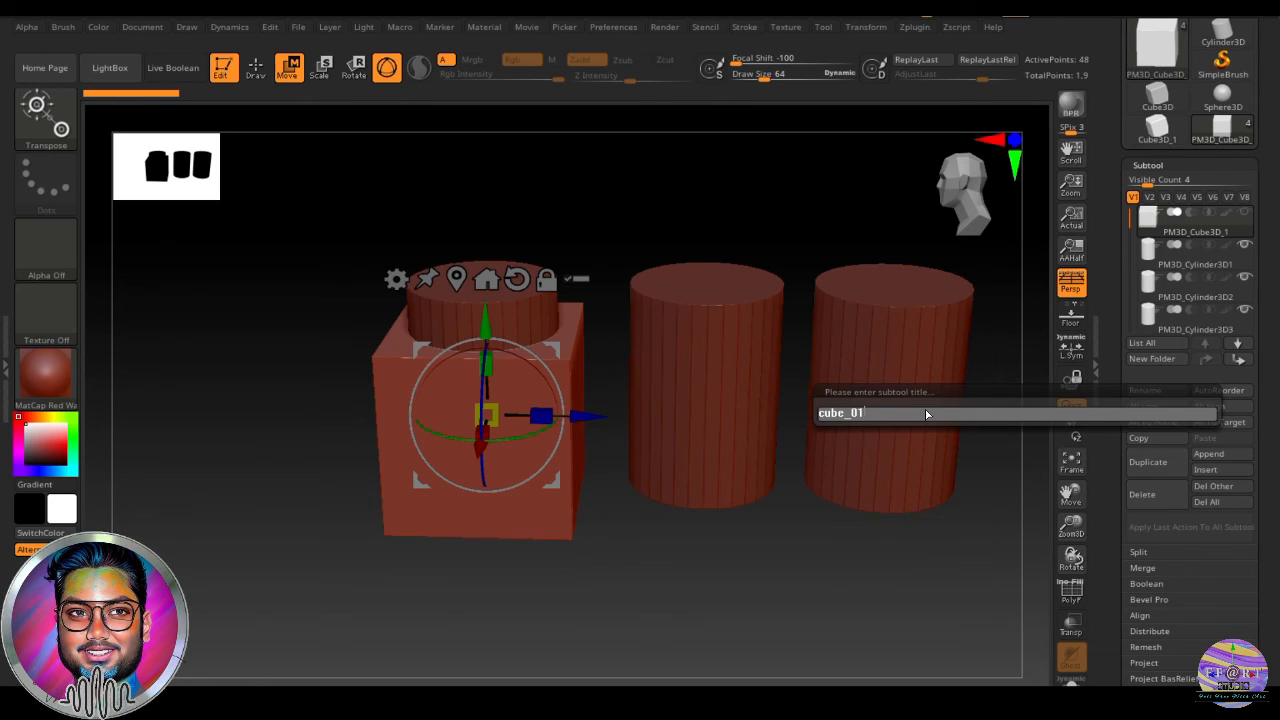
pyautogui.press('Return')
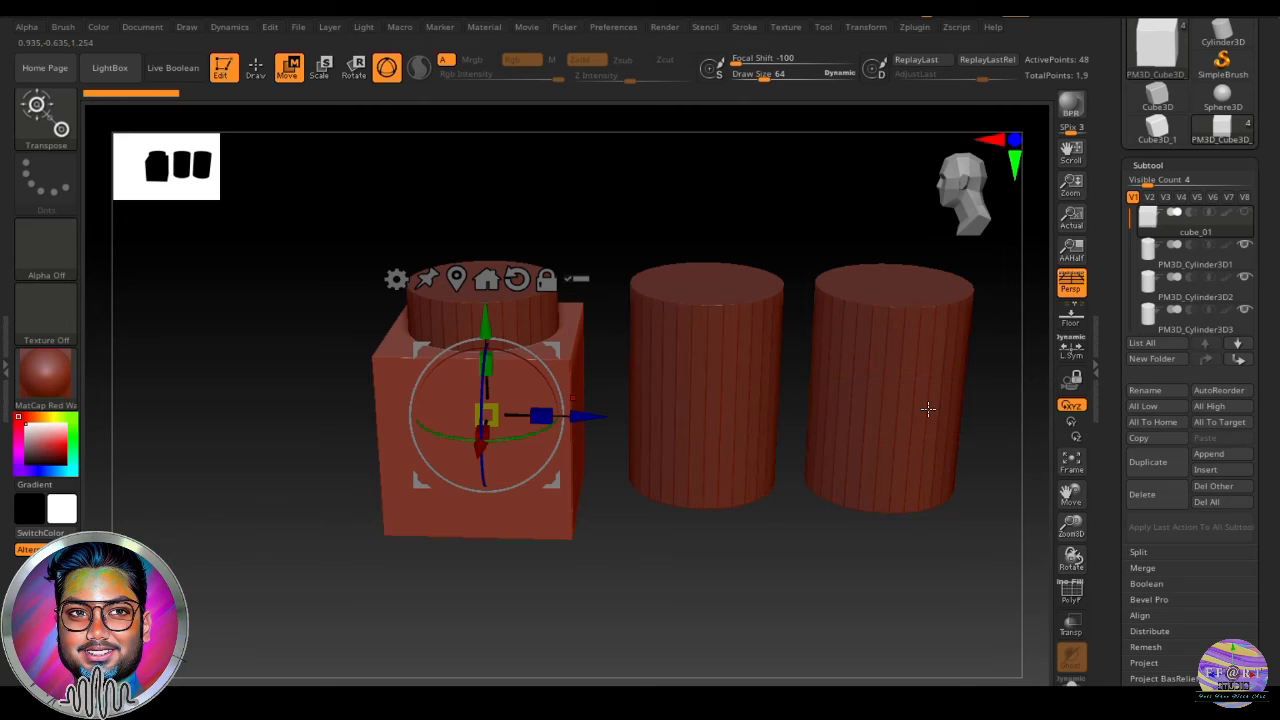
# Make PM3D_Cylinder3D1 the active subtool and rename it Cylinder_01.
pyautogui.moveTo(1189, 267)
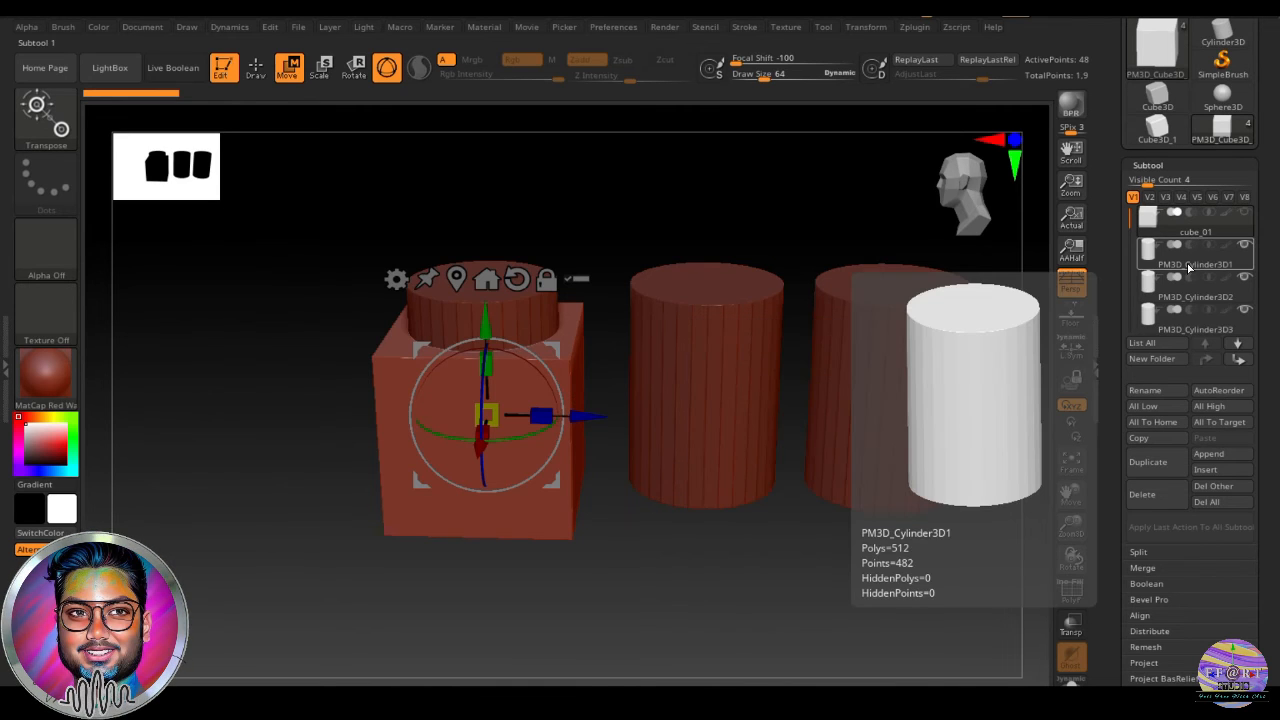
pyautogui.click(1189, 267)
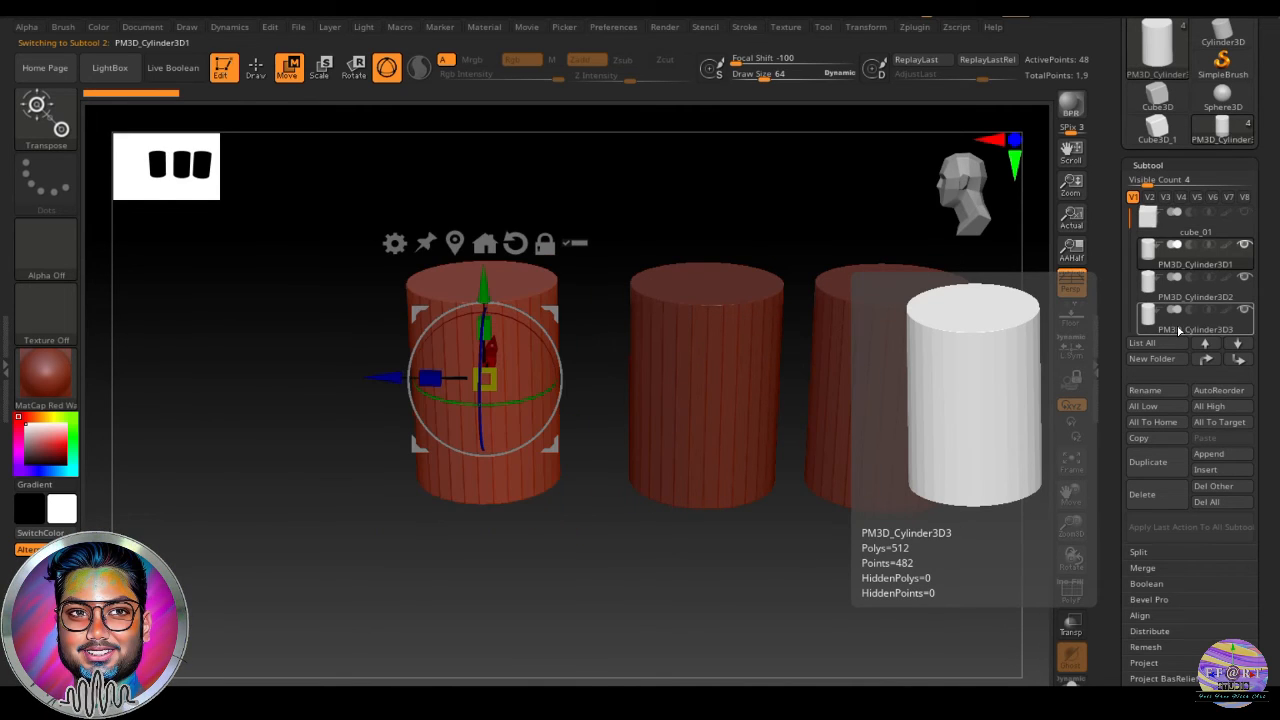
pyautogui.click(1145, 390)
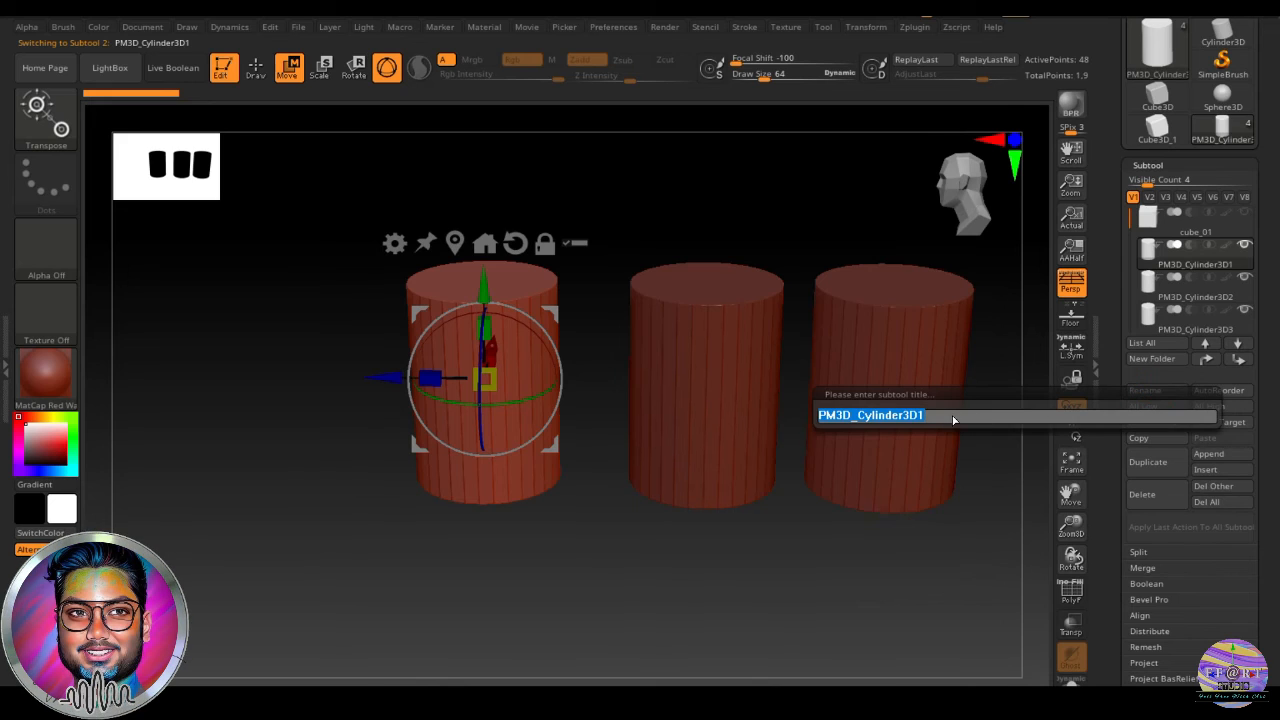
pyautogui.click(857, 421)
pyautogui.moveTo(853, 421)
pyautogui.mouseDown()
pyautogui.moveTo(816, 421)
pyautogui.moveTo(868, 419)
pyautogui.mouseUp()
pyautogui.press('BackSpace')
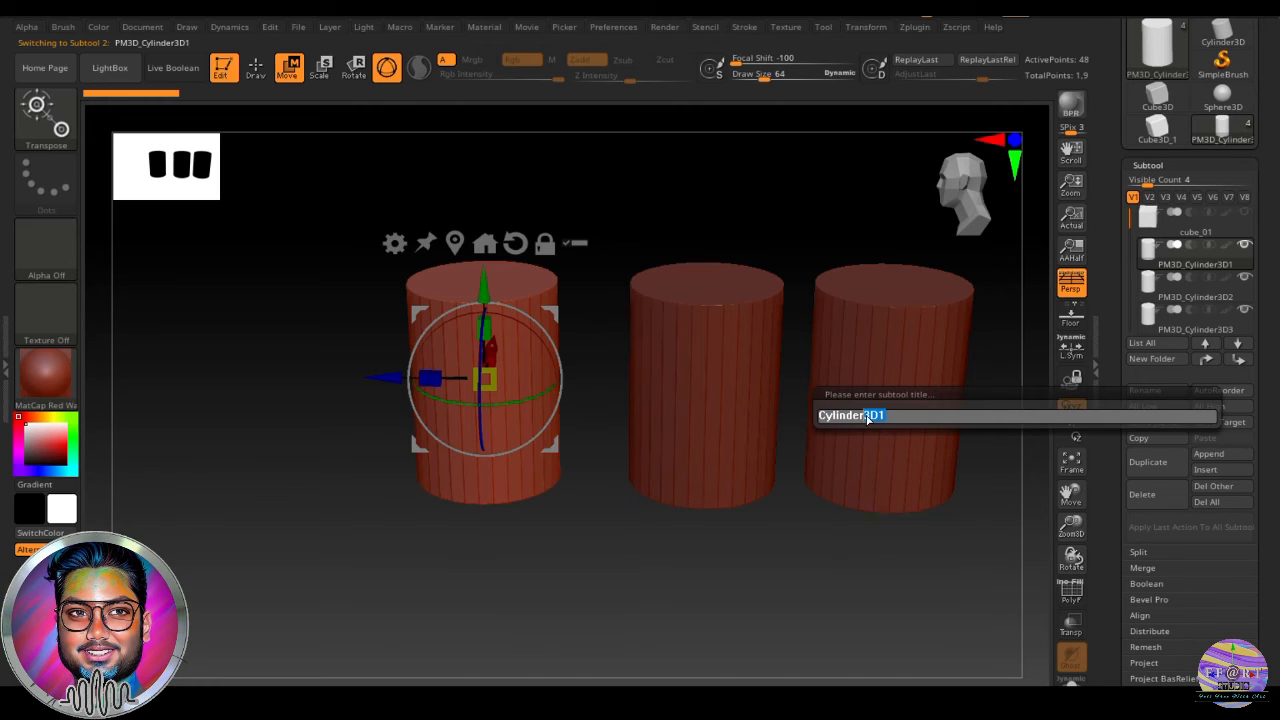
pyautogui.write('_01')
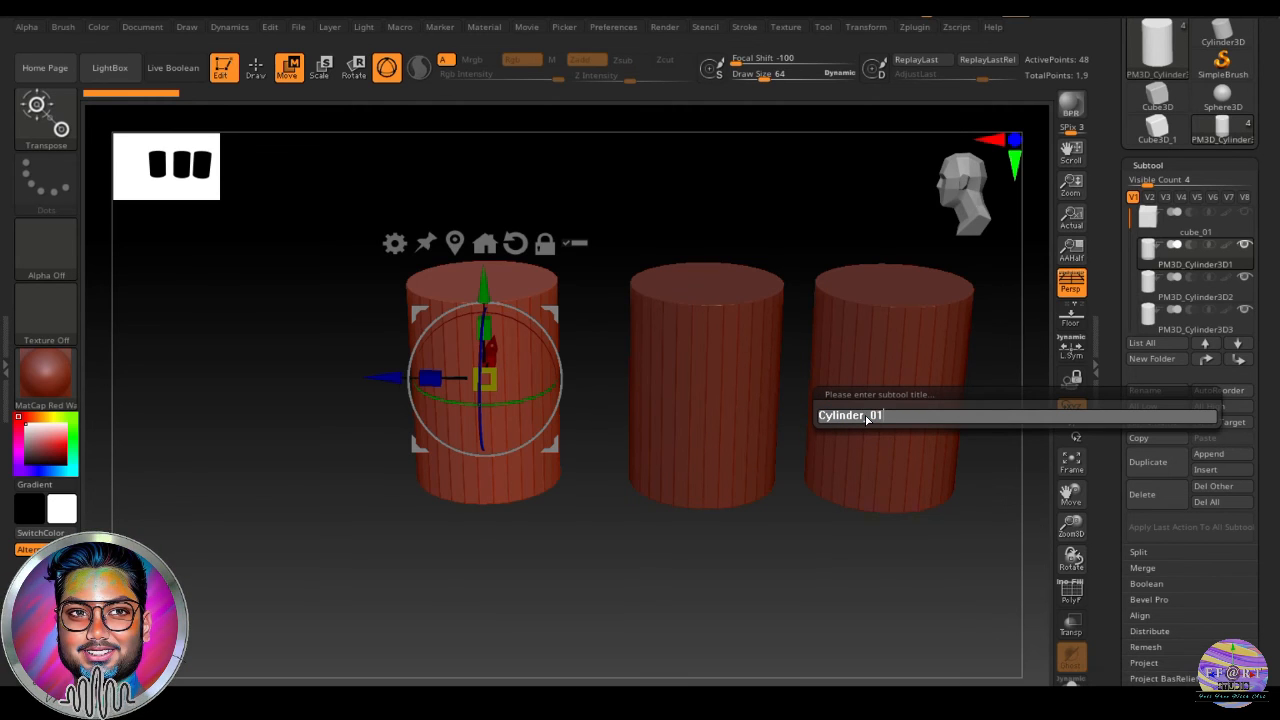
pyautogui.press('Return')
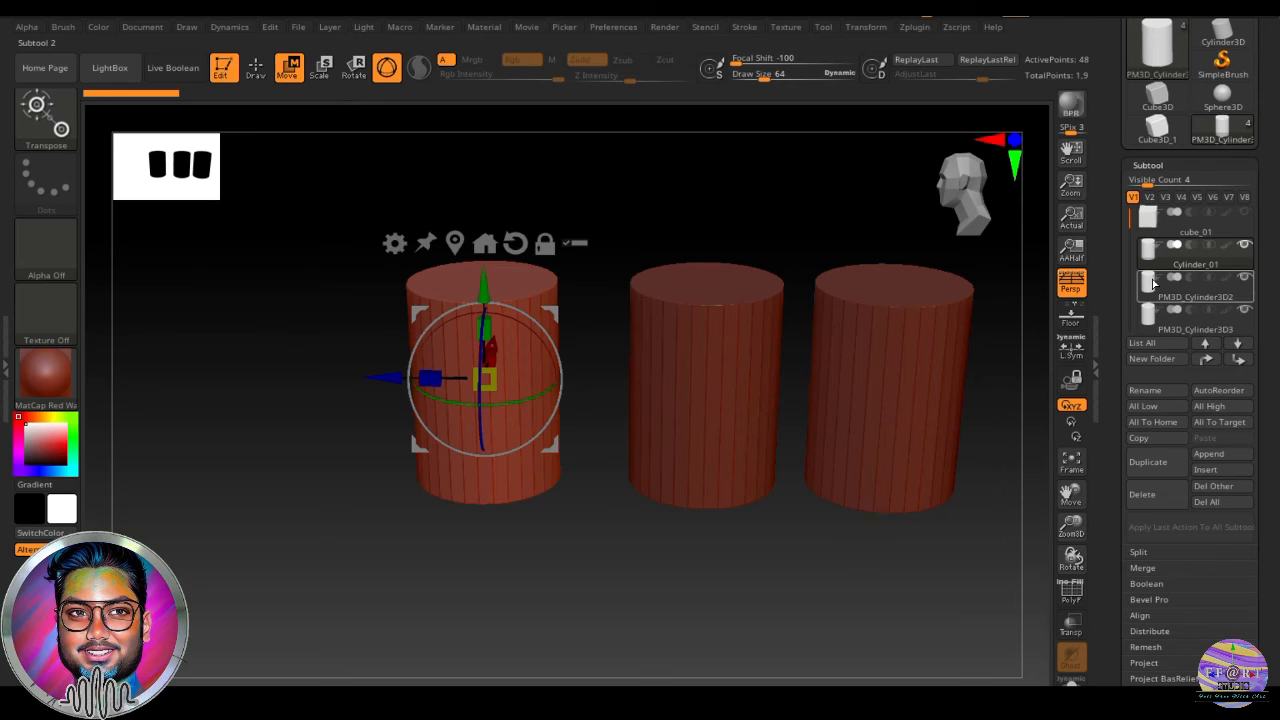
pyautogui.moveTo(1228, 265)
pyautogui.scroll(-1, 1228, 265)
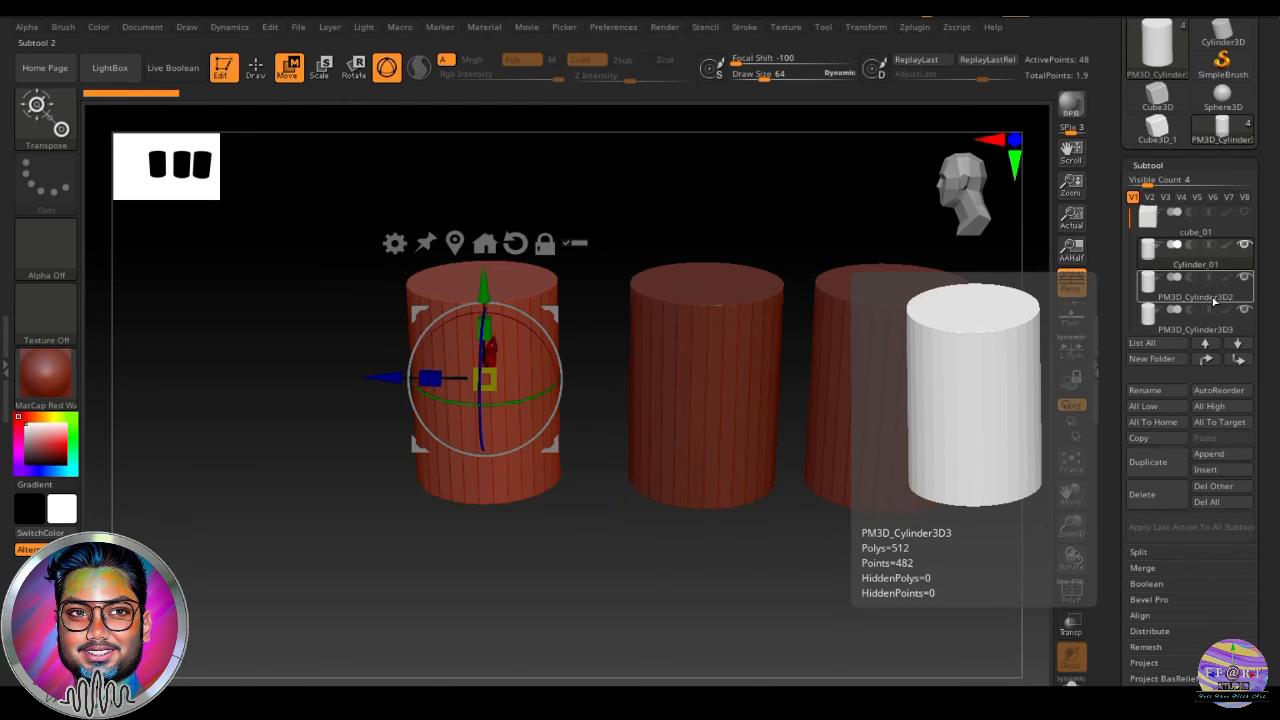
pyautogui.moveTo(1181, 263)
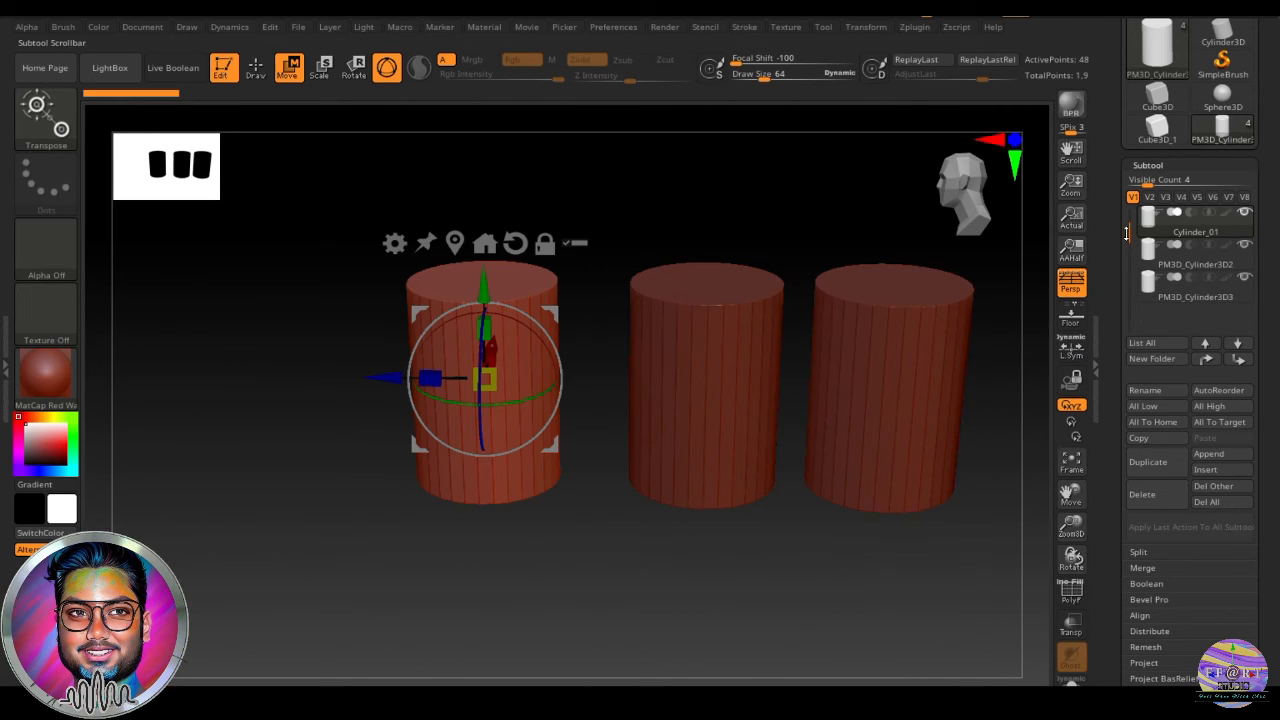
pyautogui.scroll(1, 1131, 230)
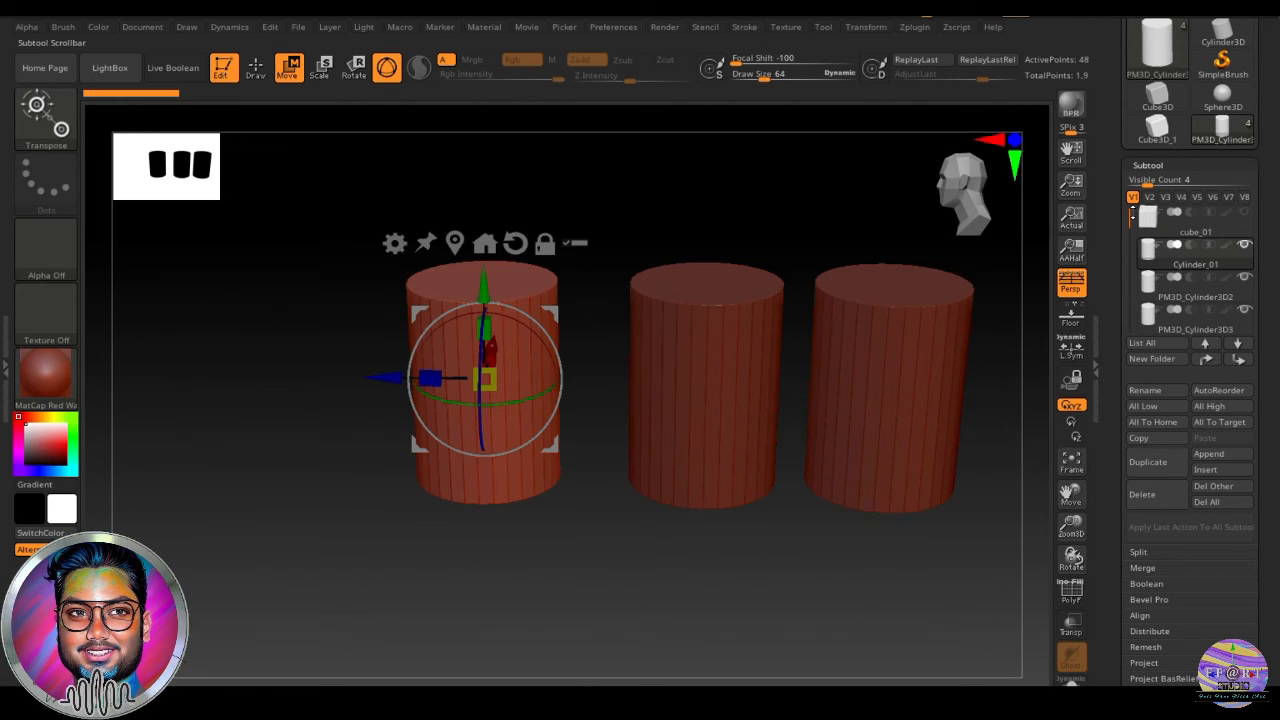
pyautogui.scroll(-1, 1131, 215)
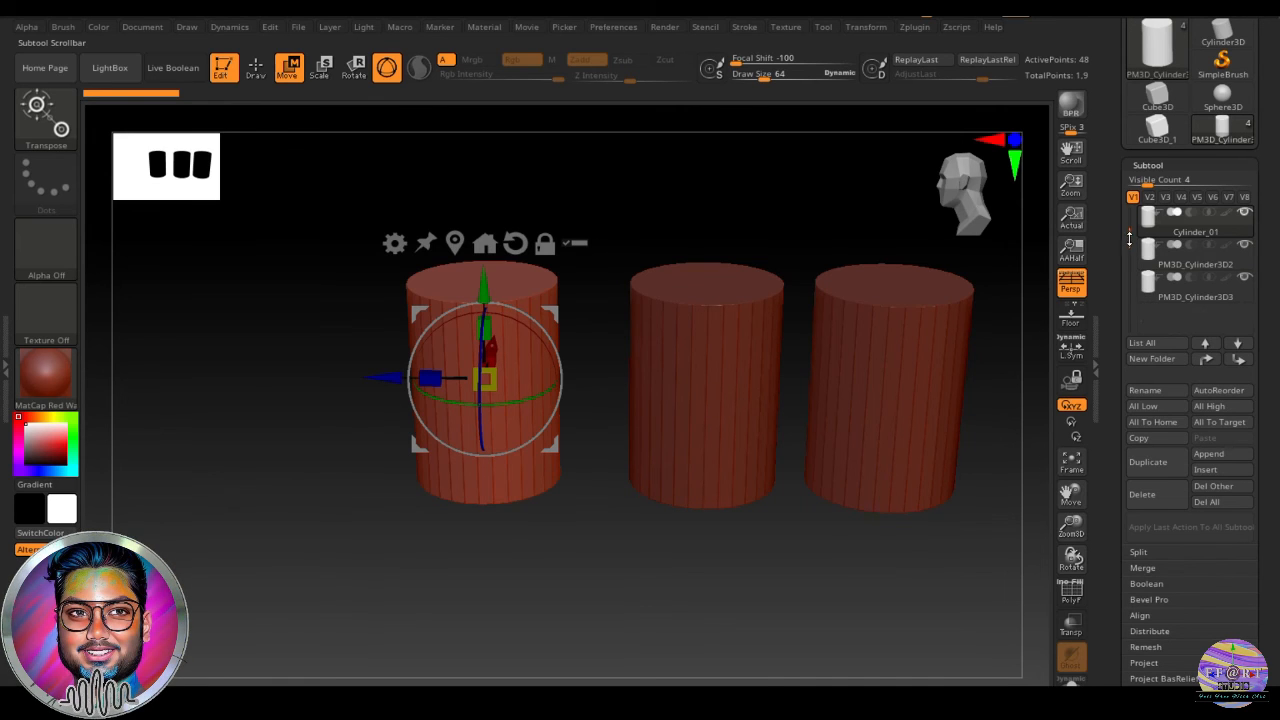
pyautogui.scroll(1, 1131, 240)
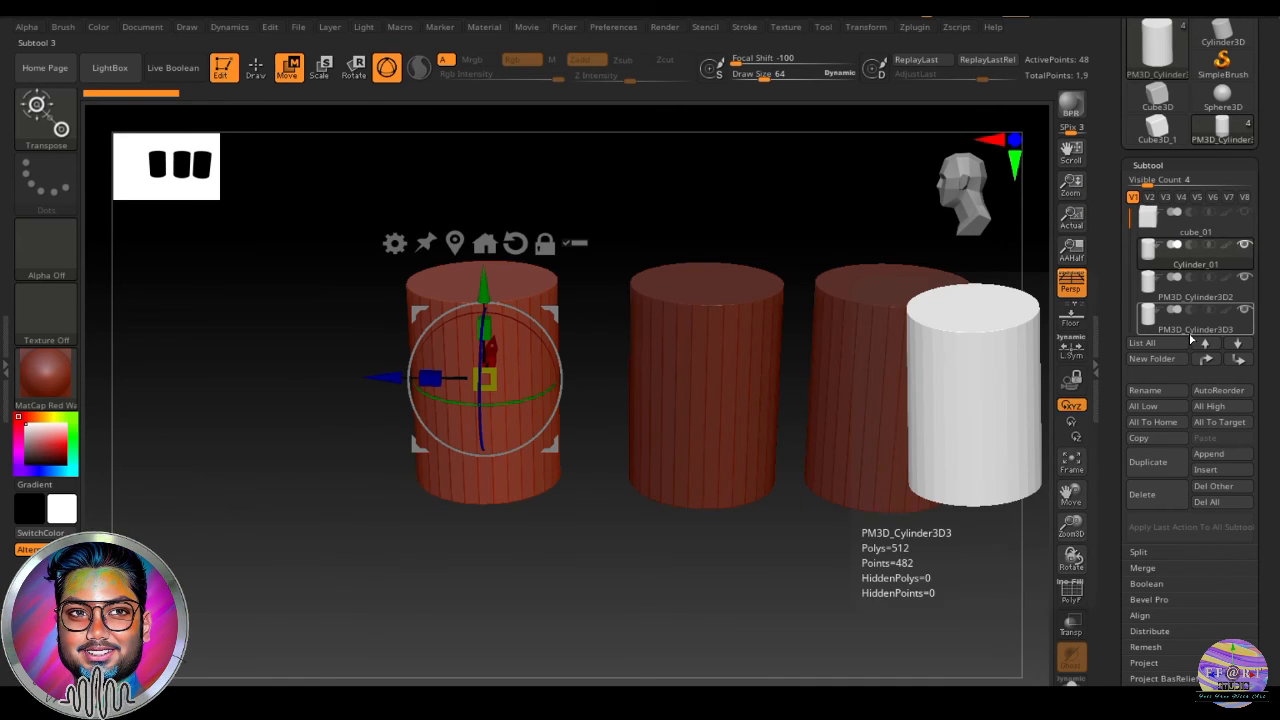